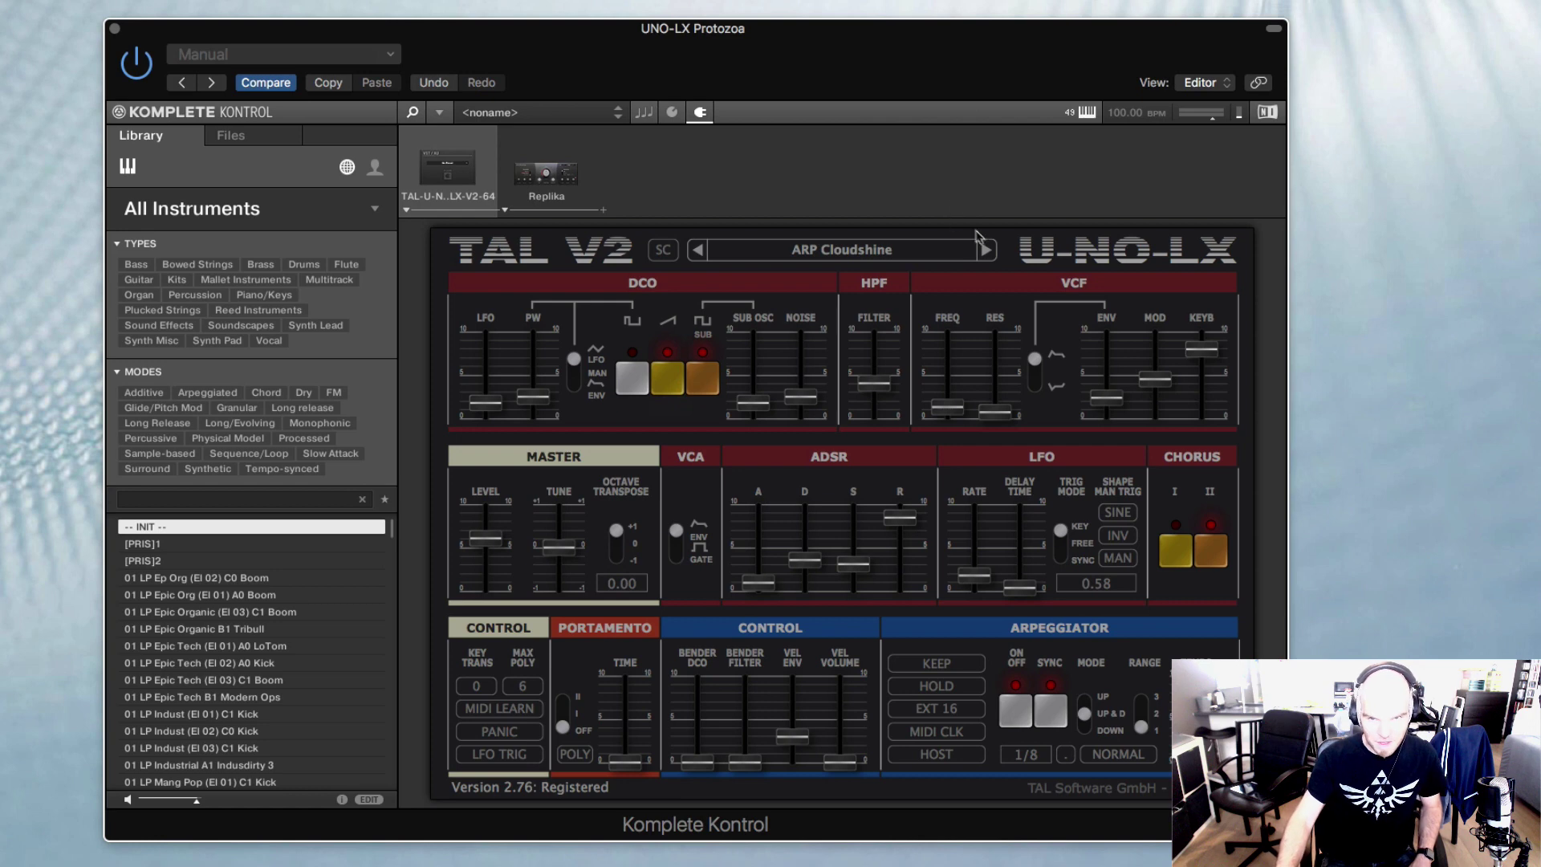
# Step: Audition the ARP presets one after another, from ARP Dusseldorf Bass through ARP Pink Candles
pyautogui.click(987, 251)
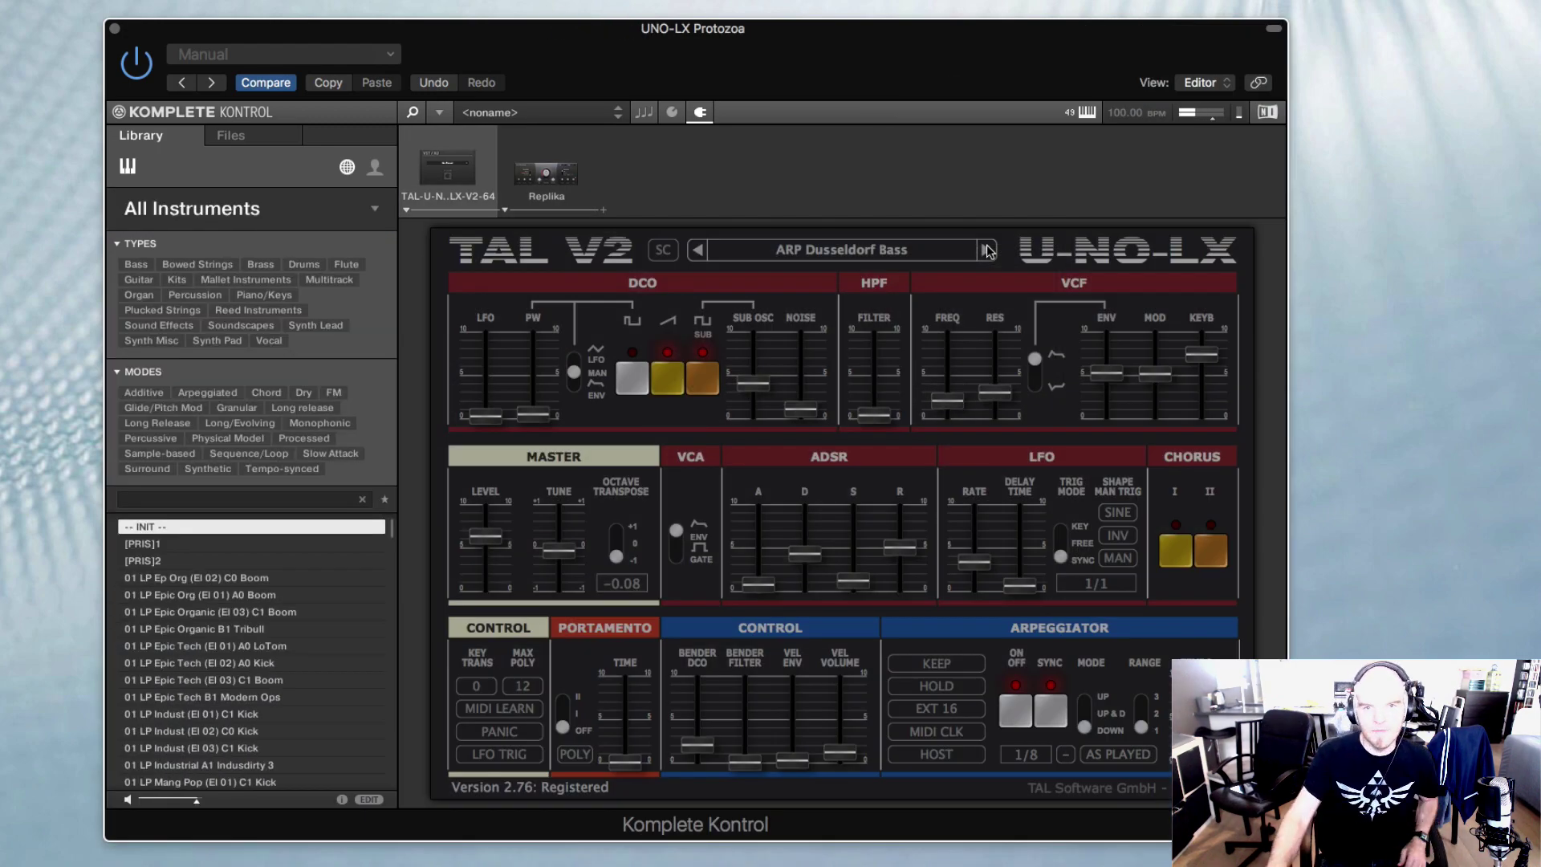
pyautogui.click(987, 252)
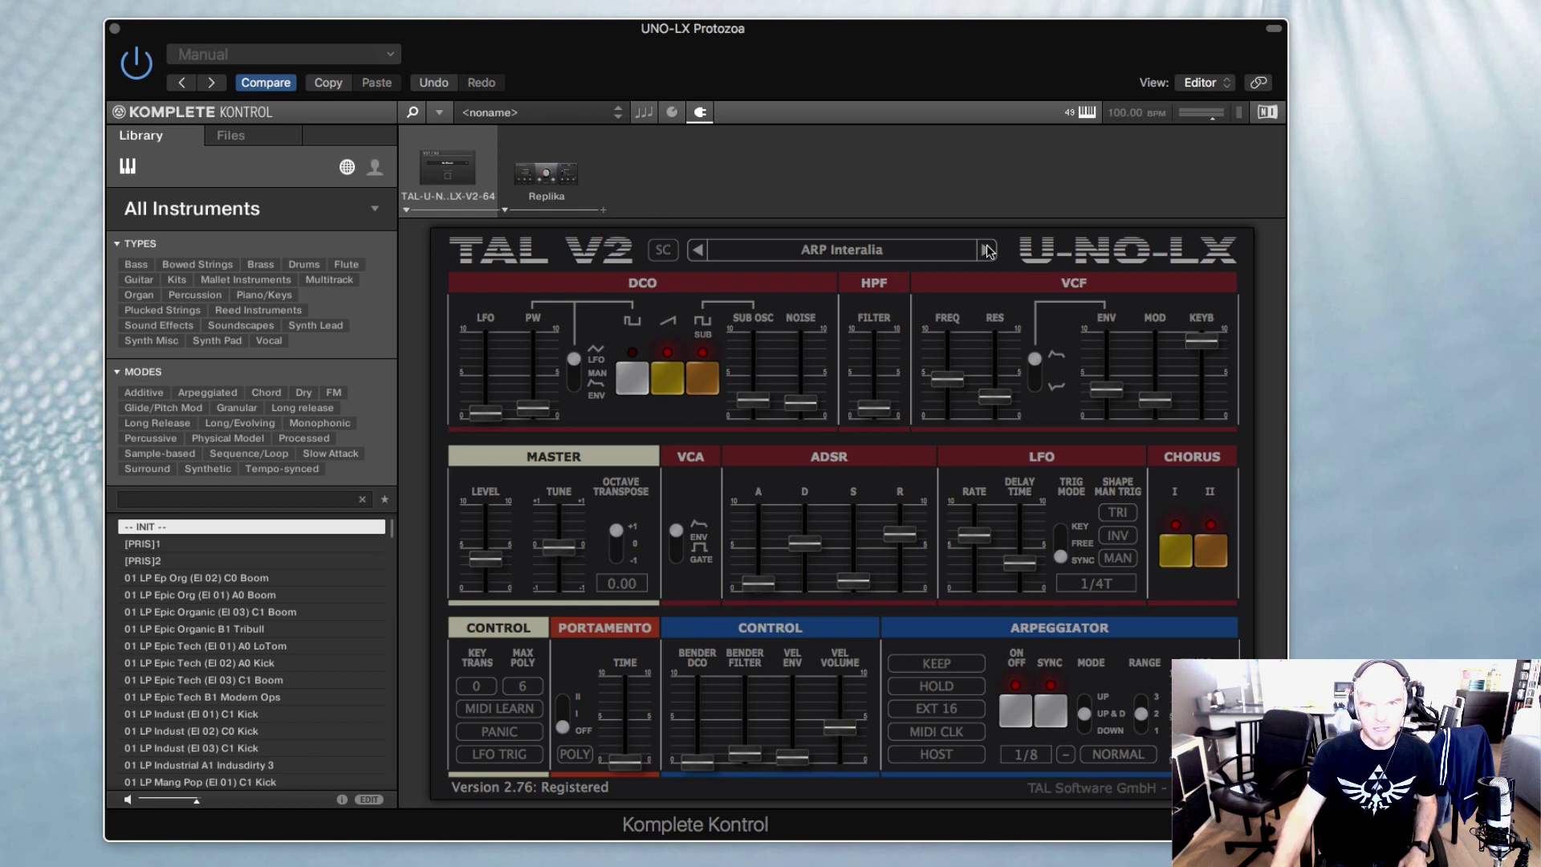
pyautogui.click(986, 250)
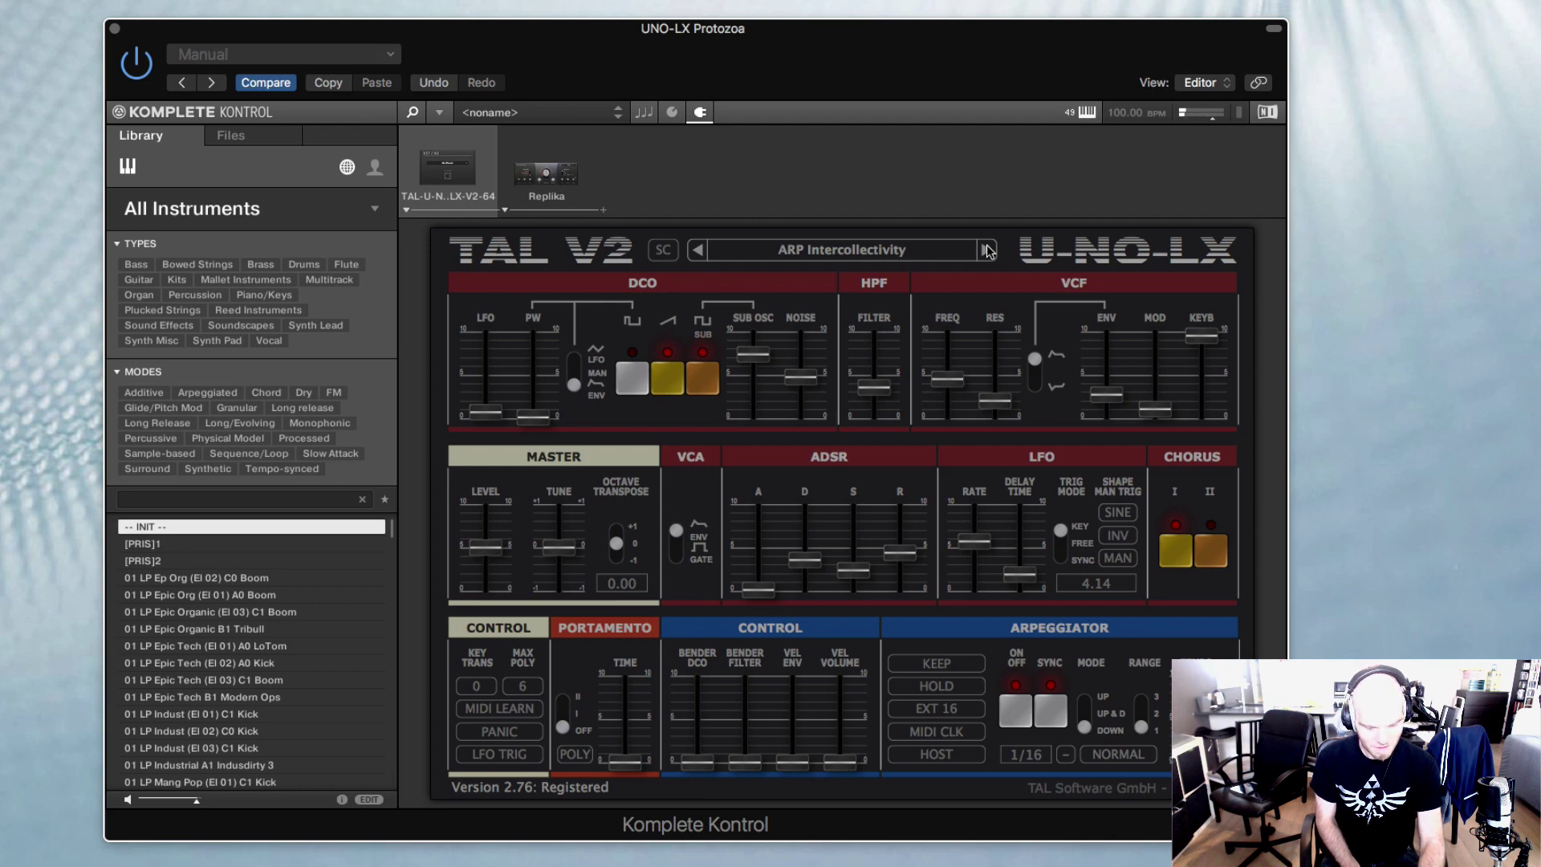
pyautogui.click(987, 251)
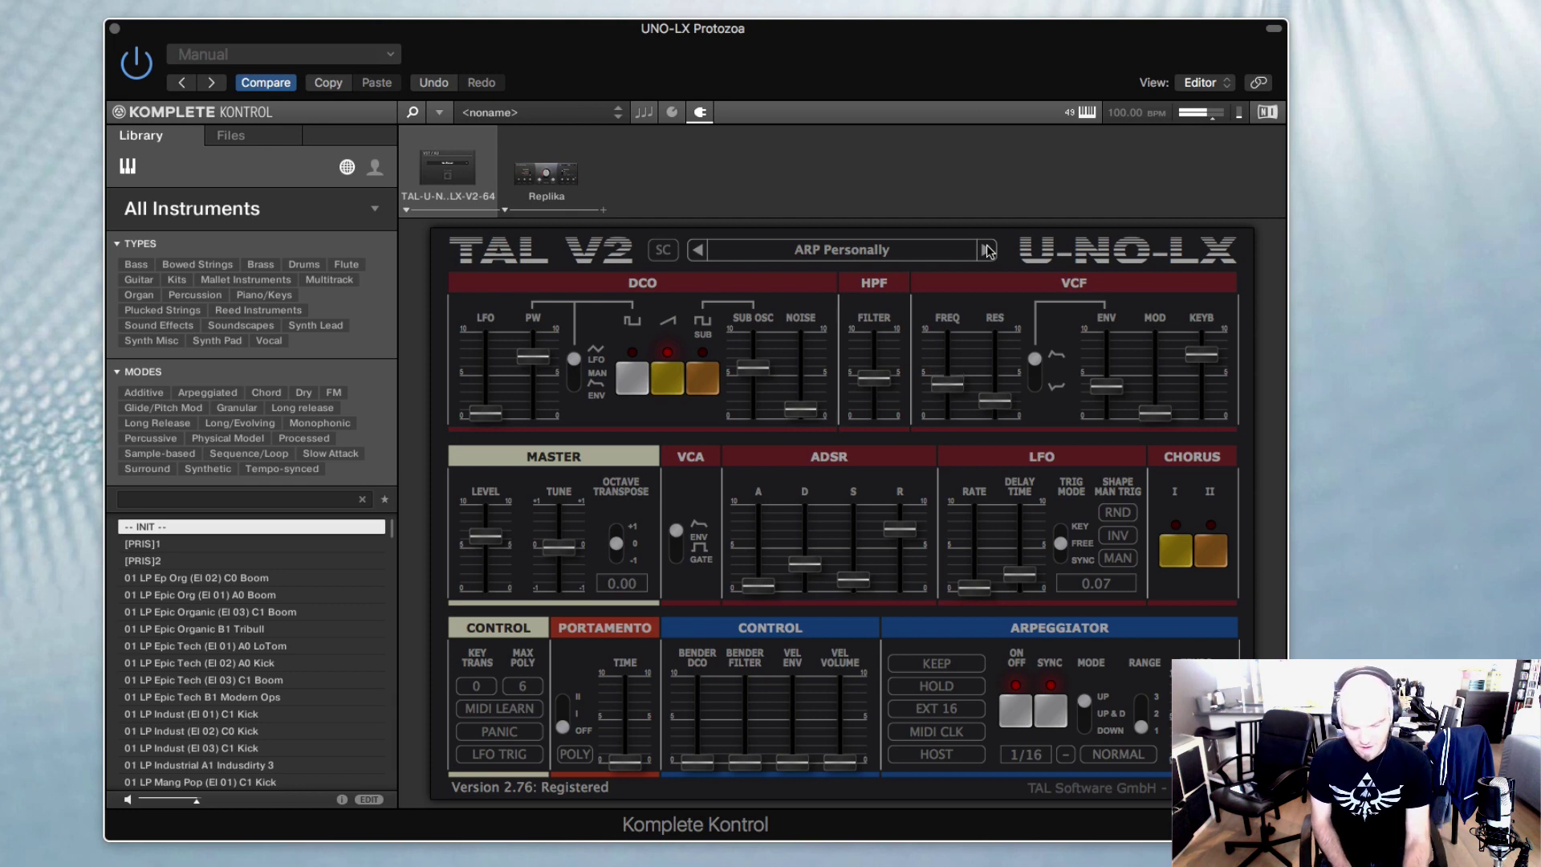
pyautogui.click(987, 251)
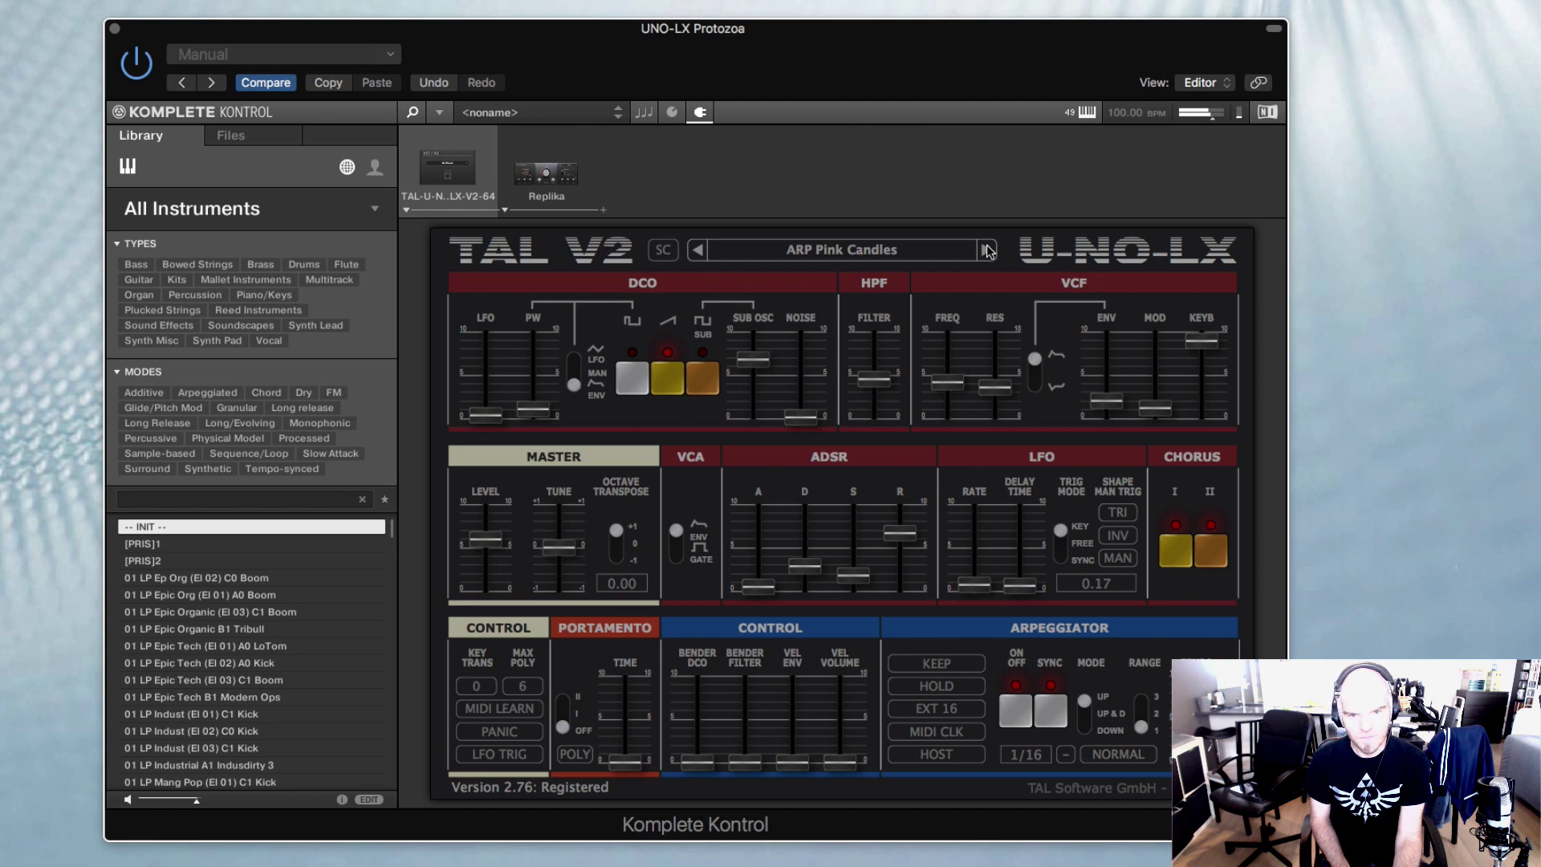
# Step: Audition the first BL presets in sequence, from BL Abscess through BL Dead Shadows
pyautogui.click(988, 251)
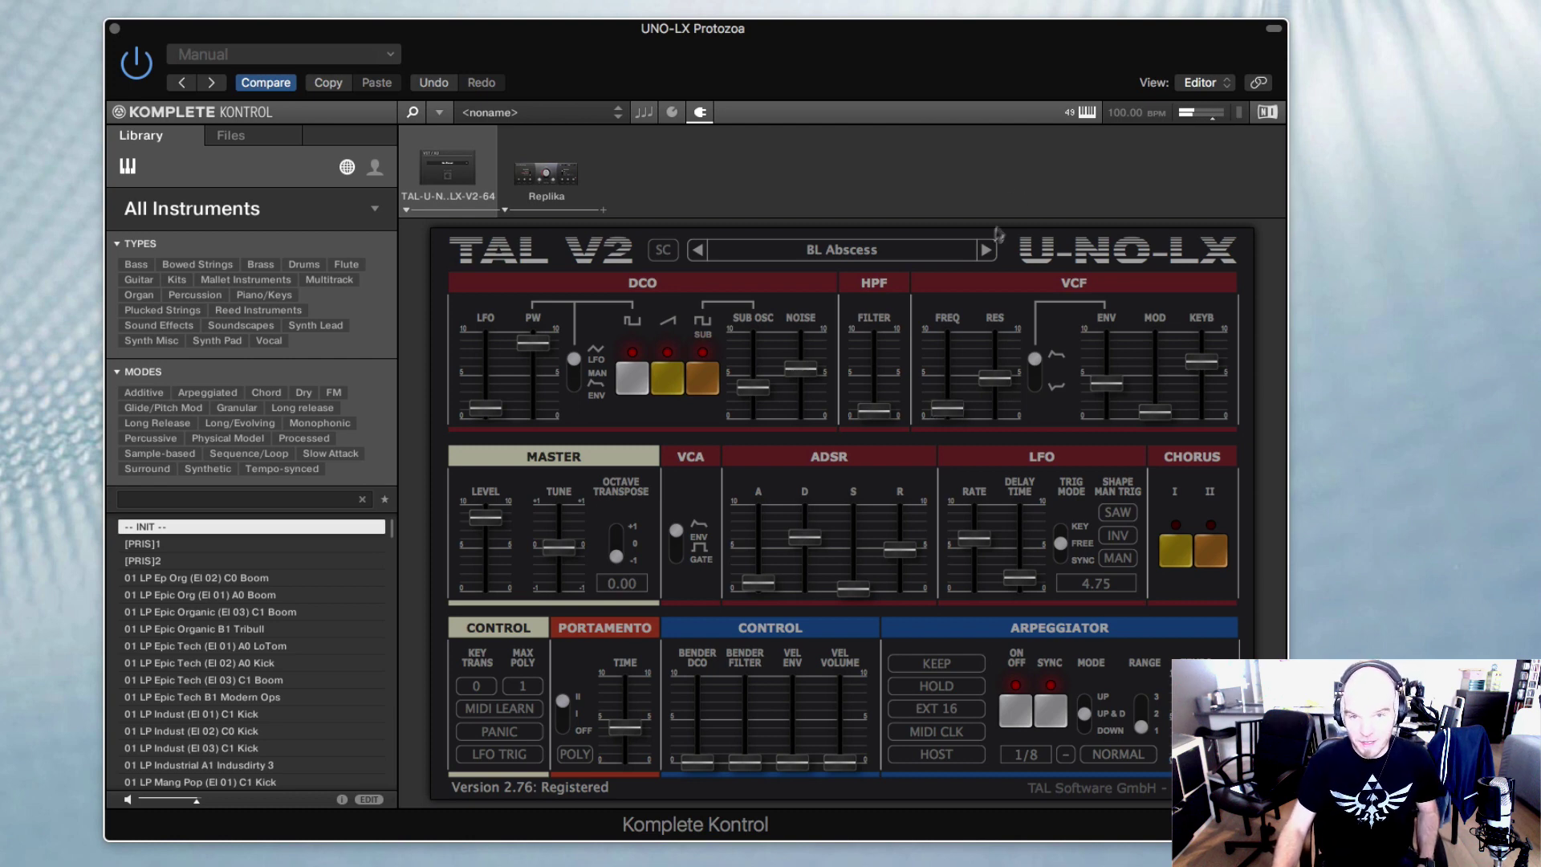
pyautogui.click(986, 249)
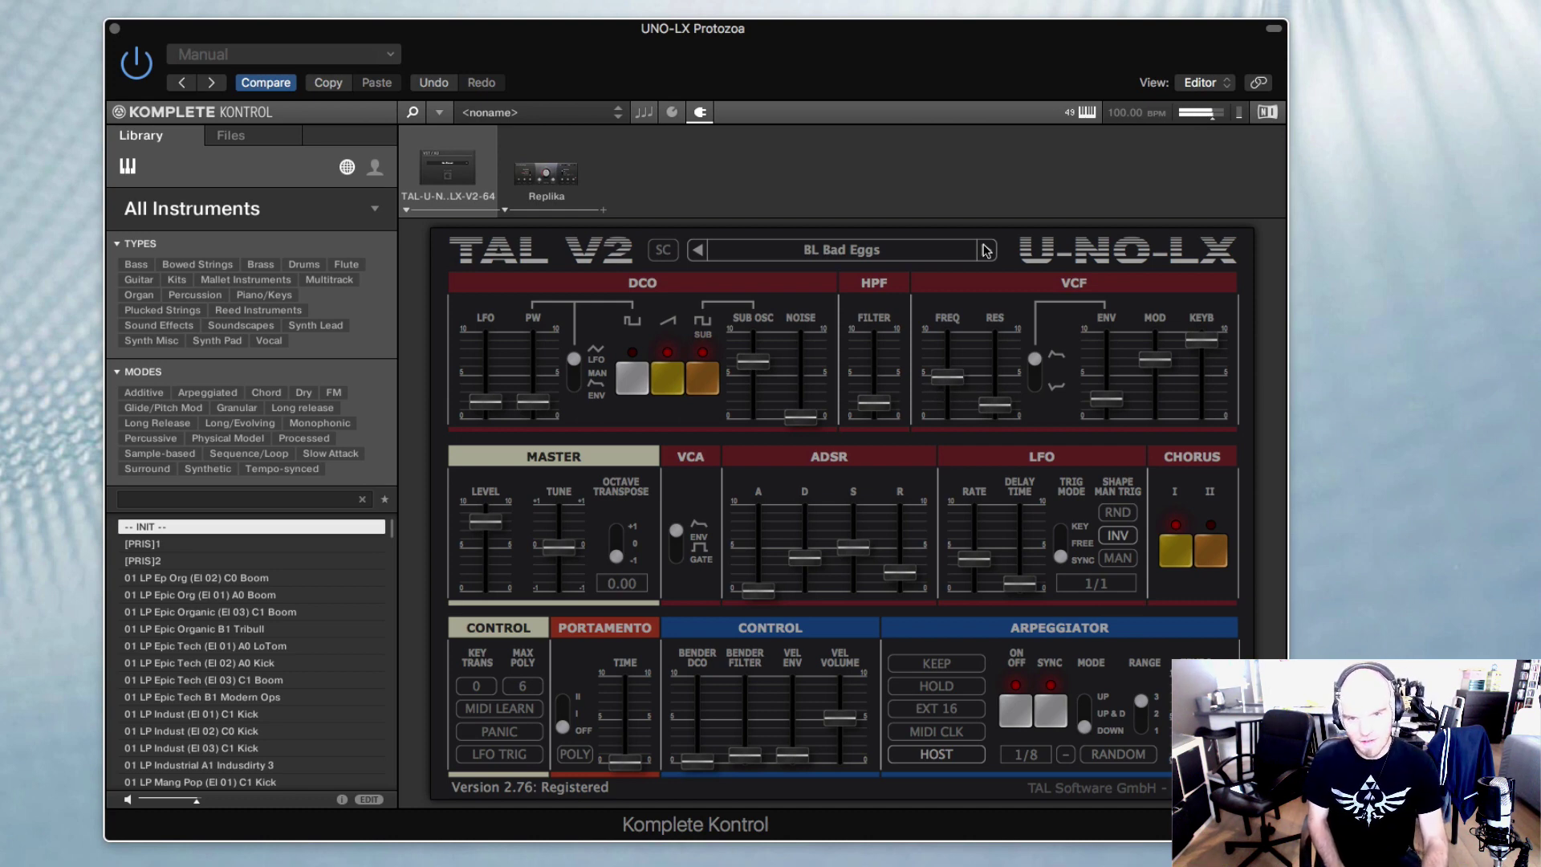
pyautogui.click(985, 250)
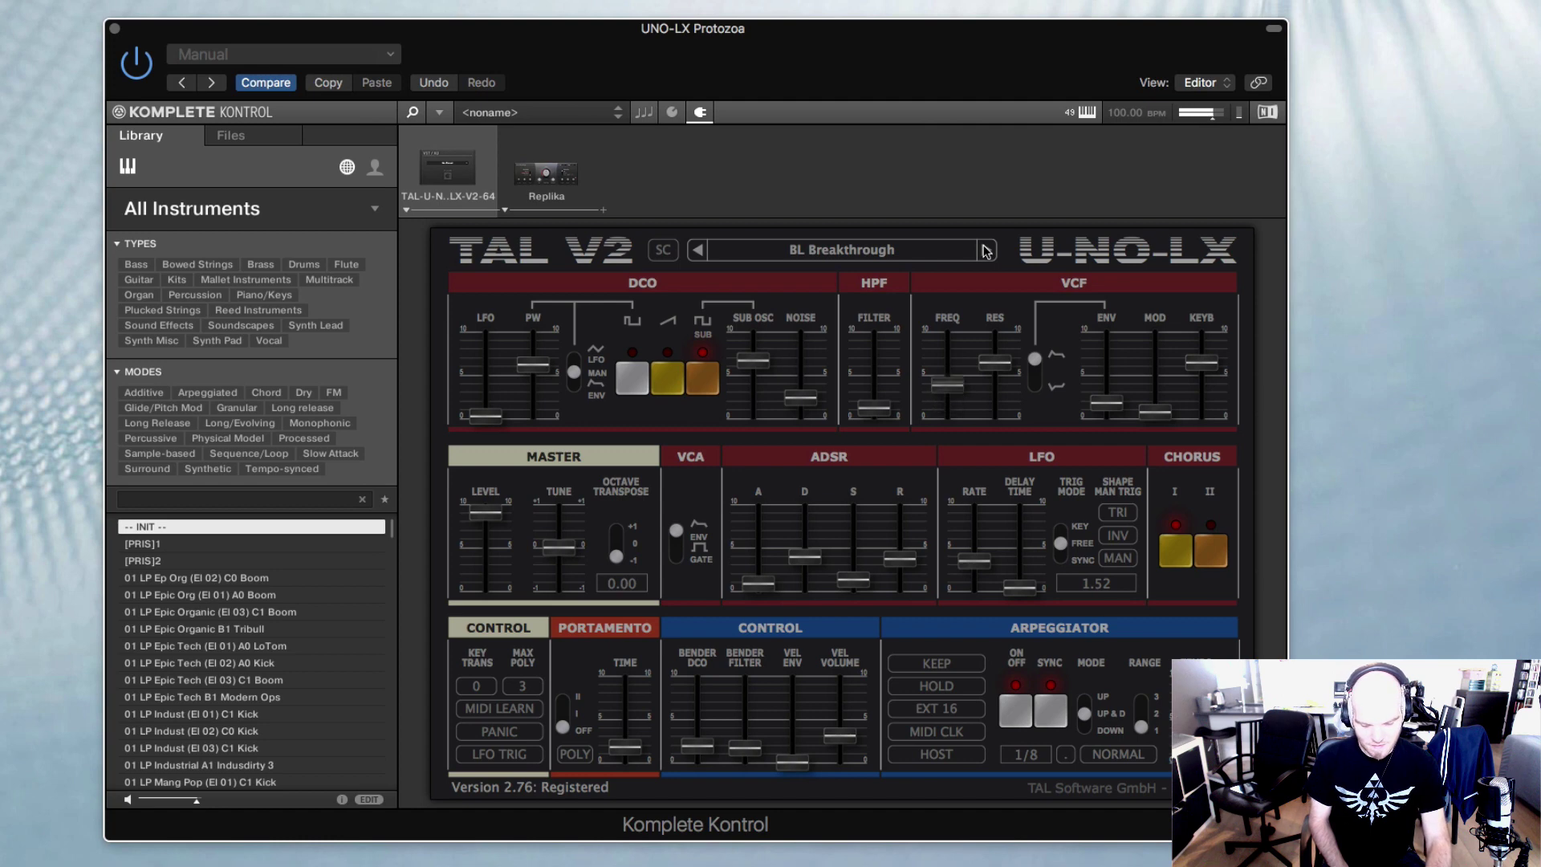
pyautogui.click(986, 250)
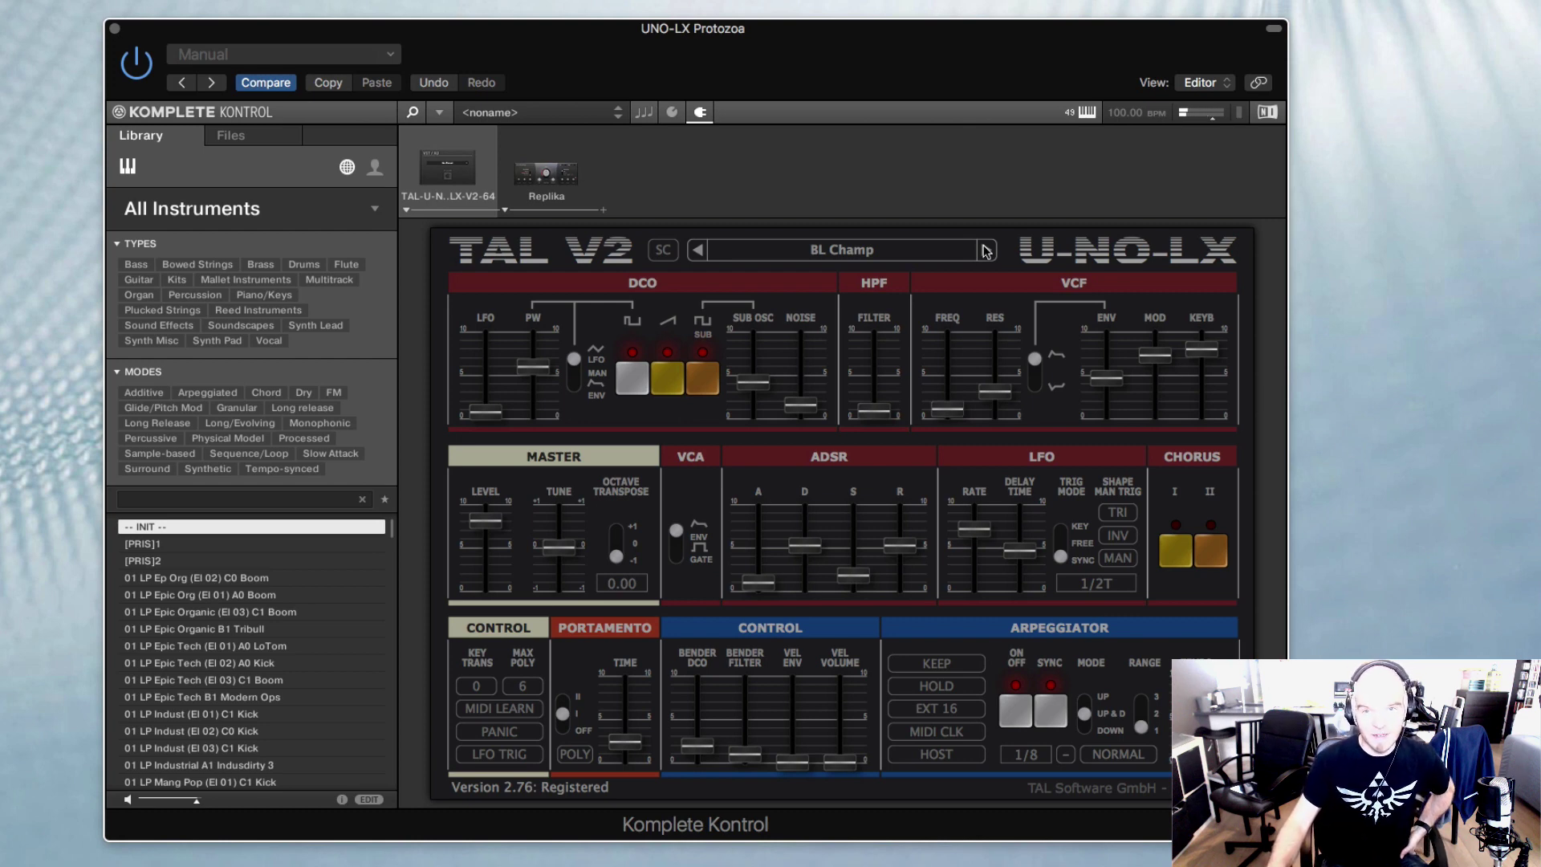
pyautogui.click(986, 251)
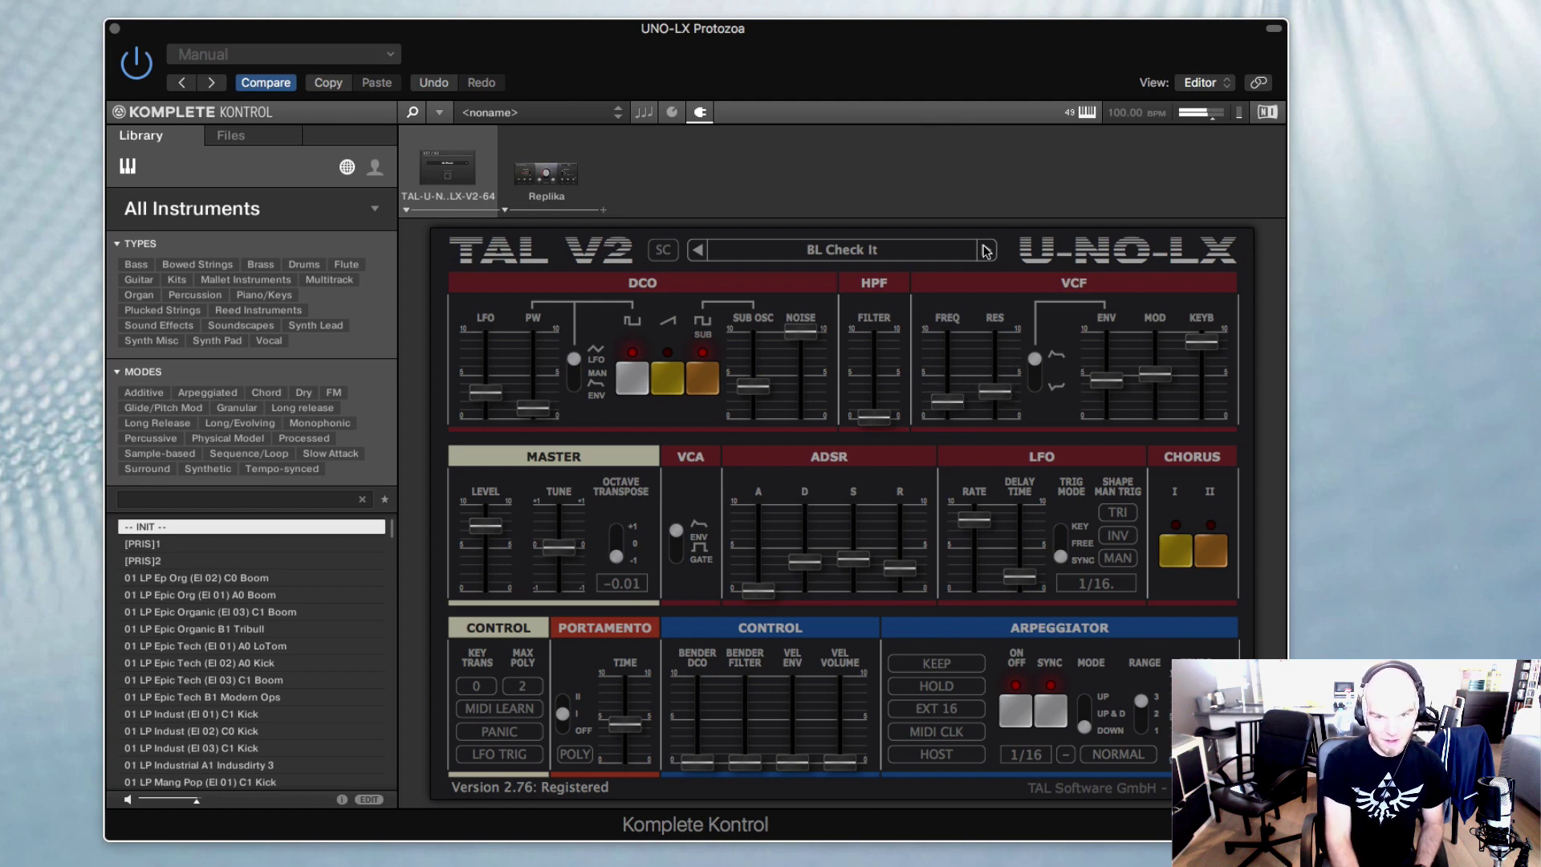
pyautogui.click(986, 251)
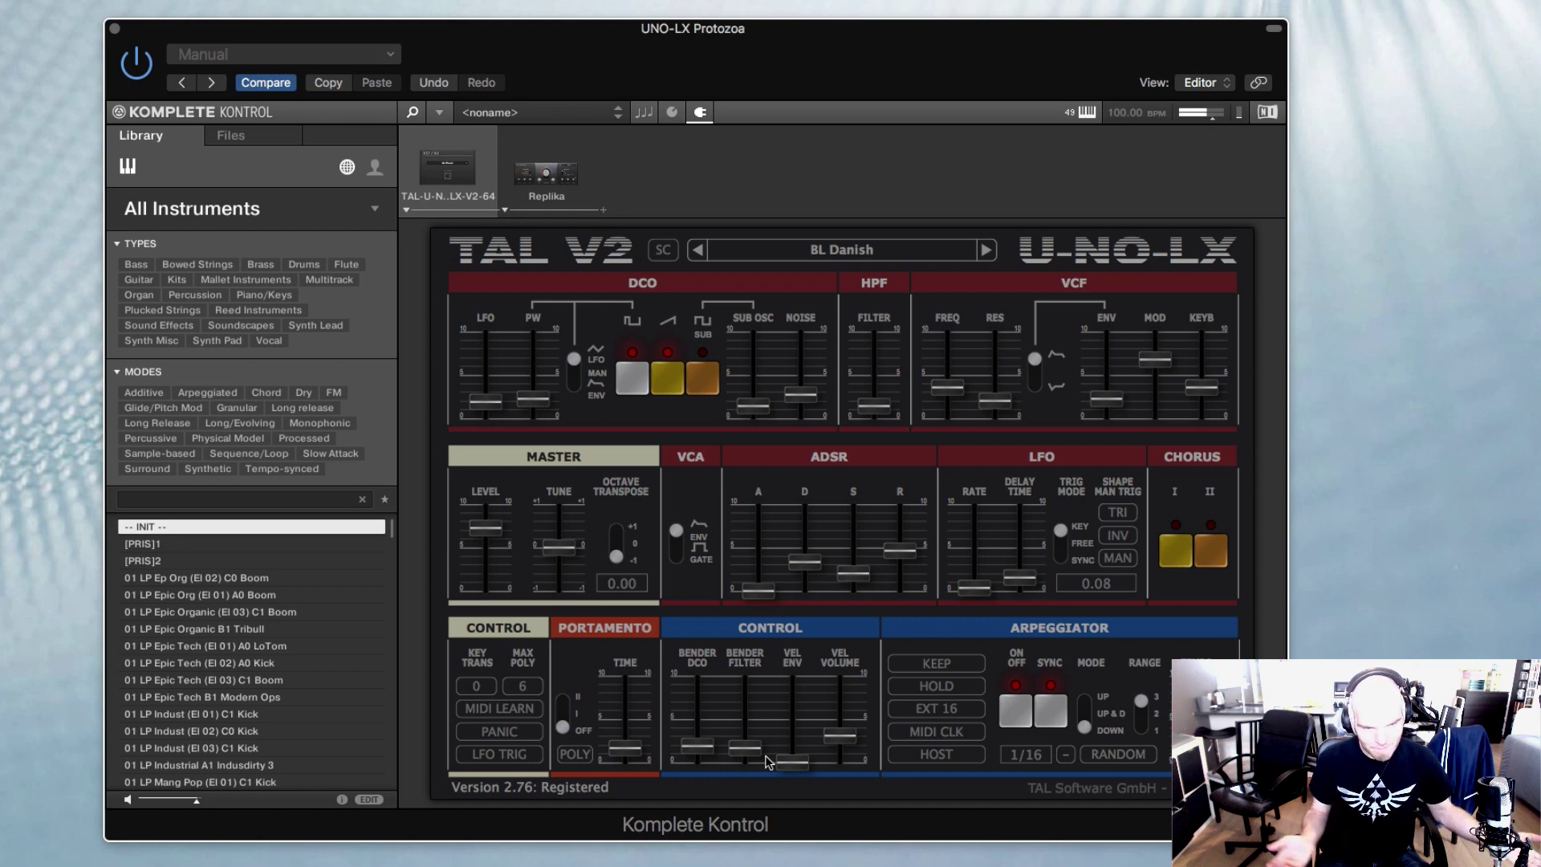
pyautogui.click(981, 254)
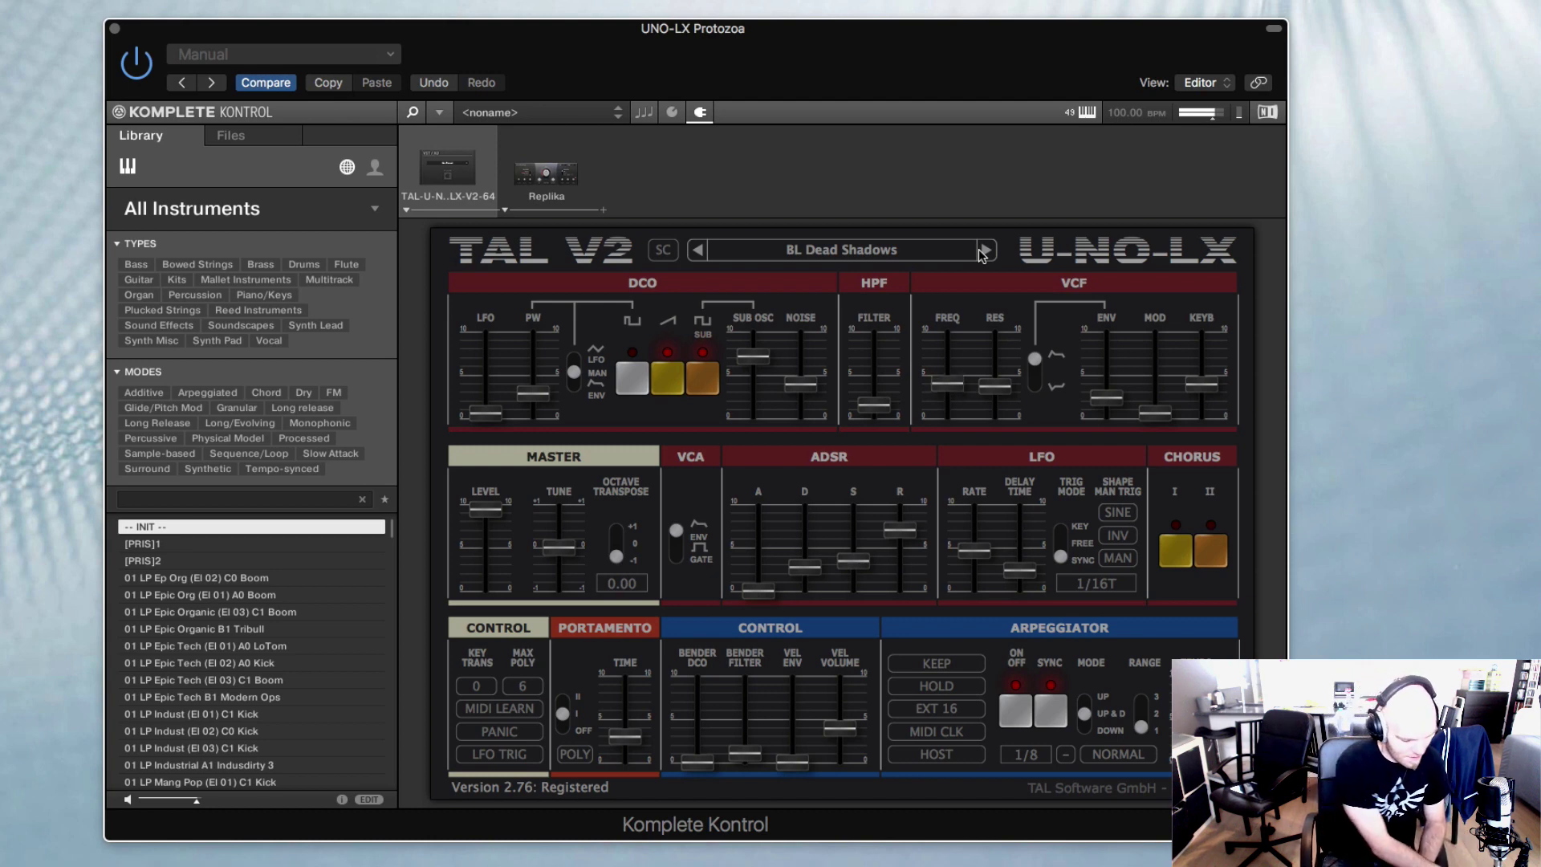
# Step: Continue auditioning the BL presets in sequence, from BL Do More Harm through BL Haunted Heart
pyautogui.click(980, 252)
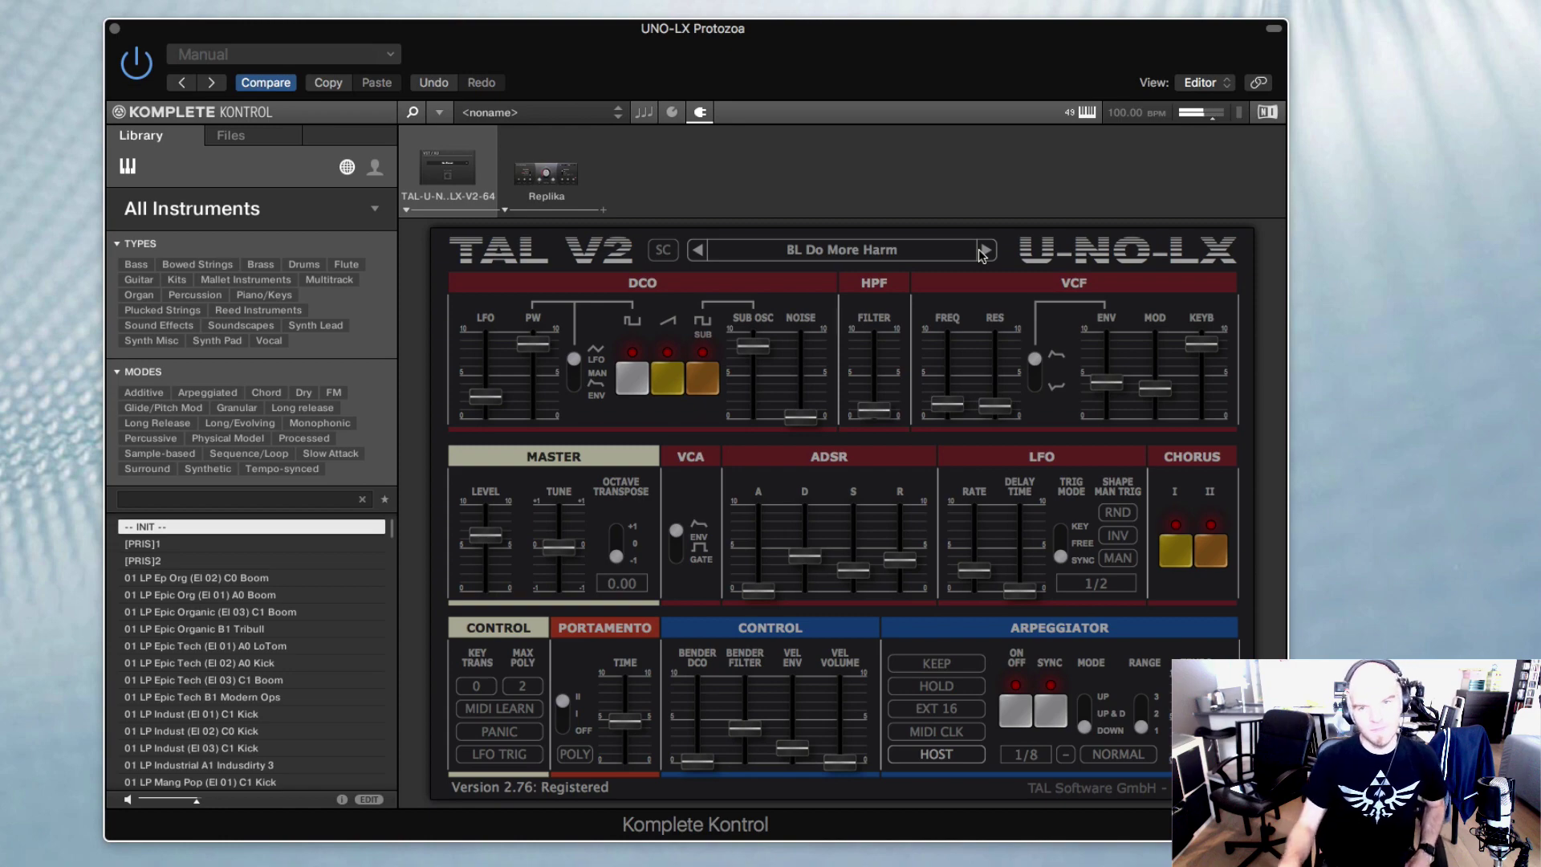
pyautogui.click(980, 252)
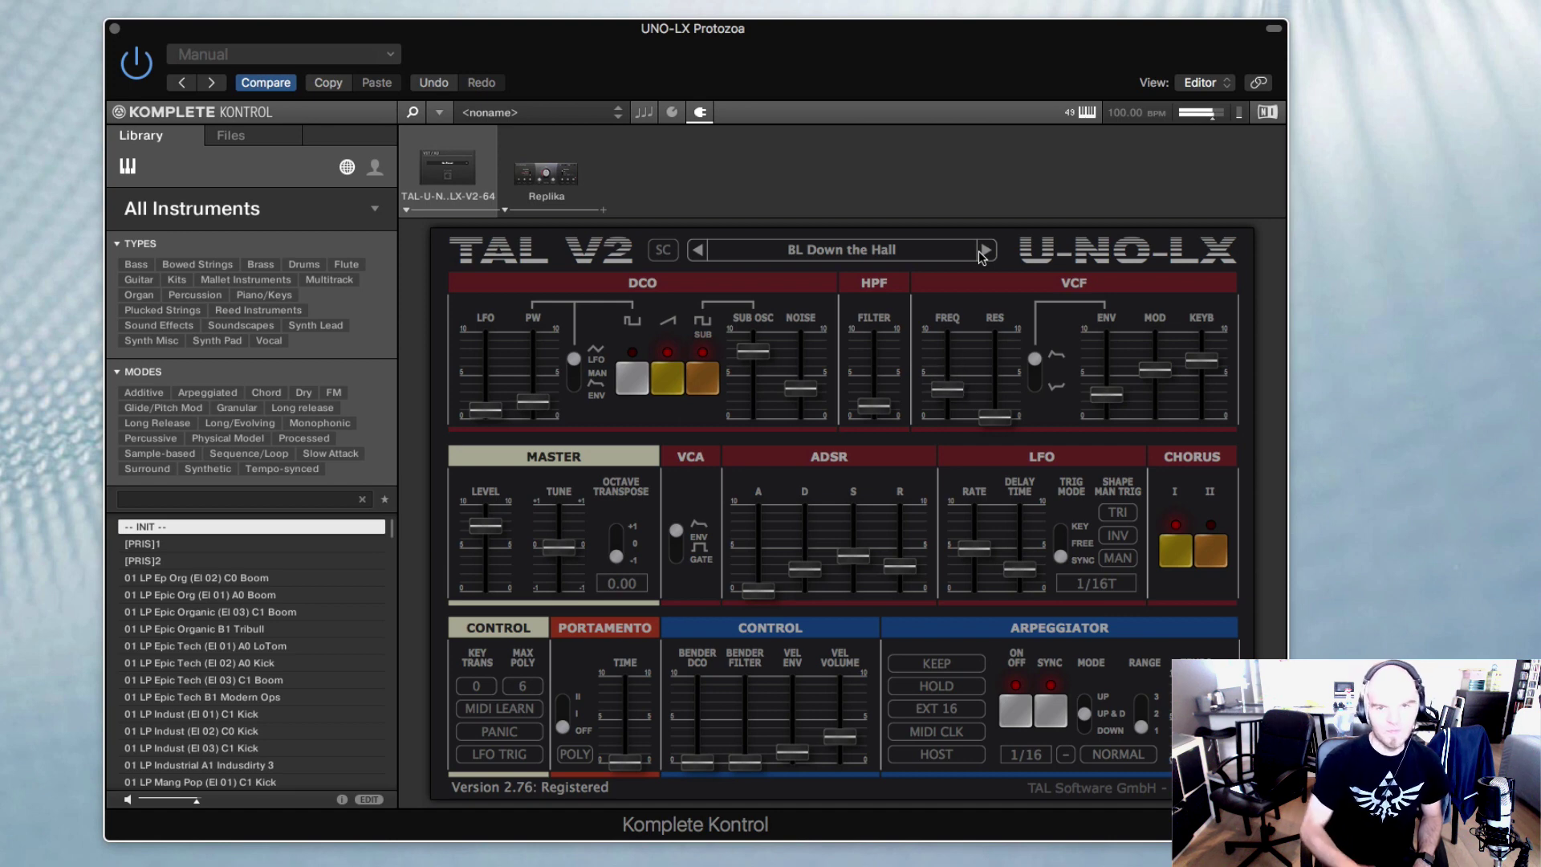
pyautogui.click(983, 252)
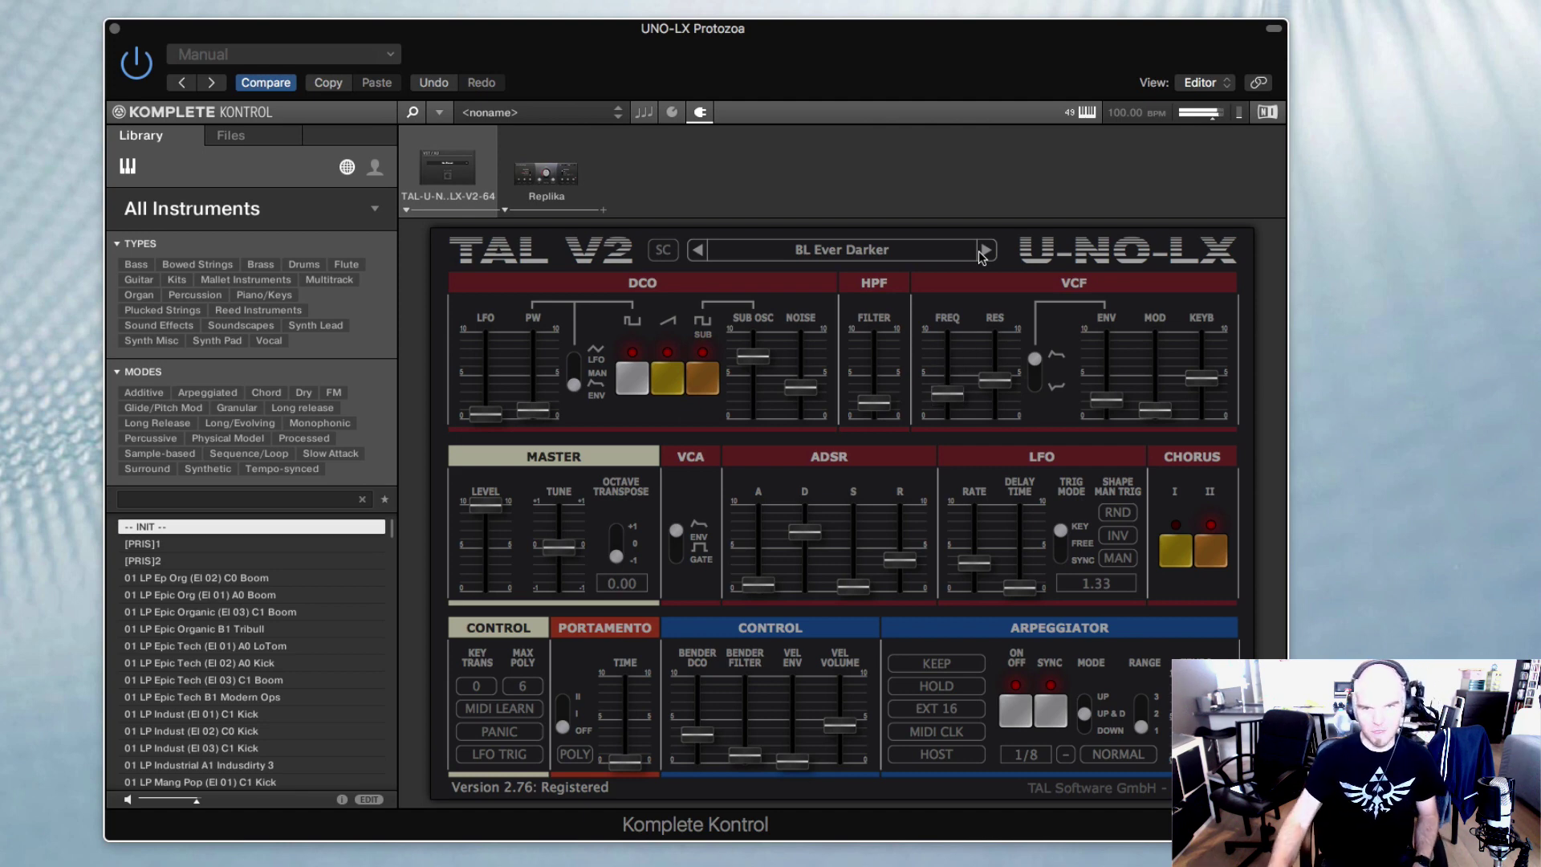
pyautogui.click(981, 253)
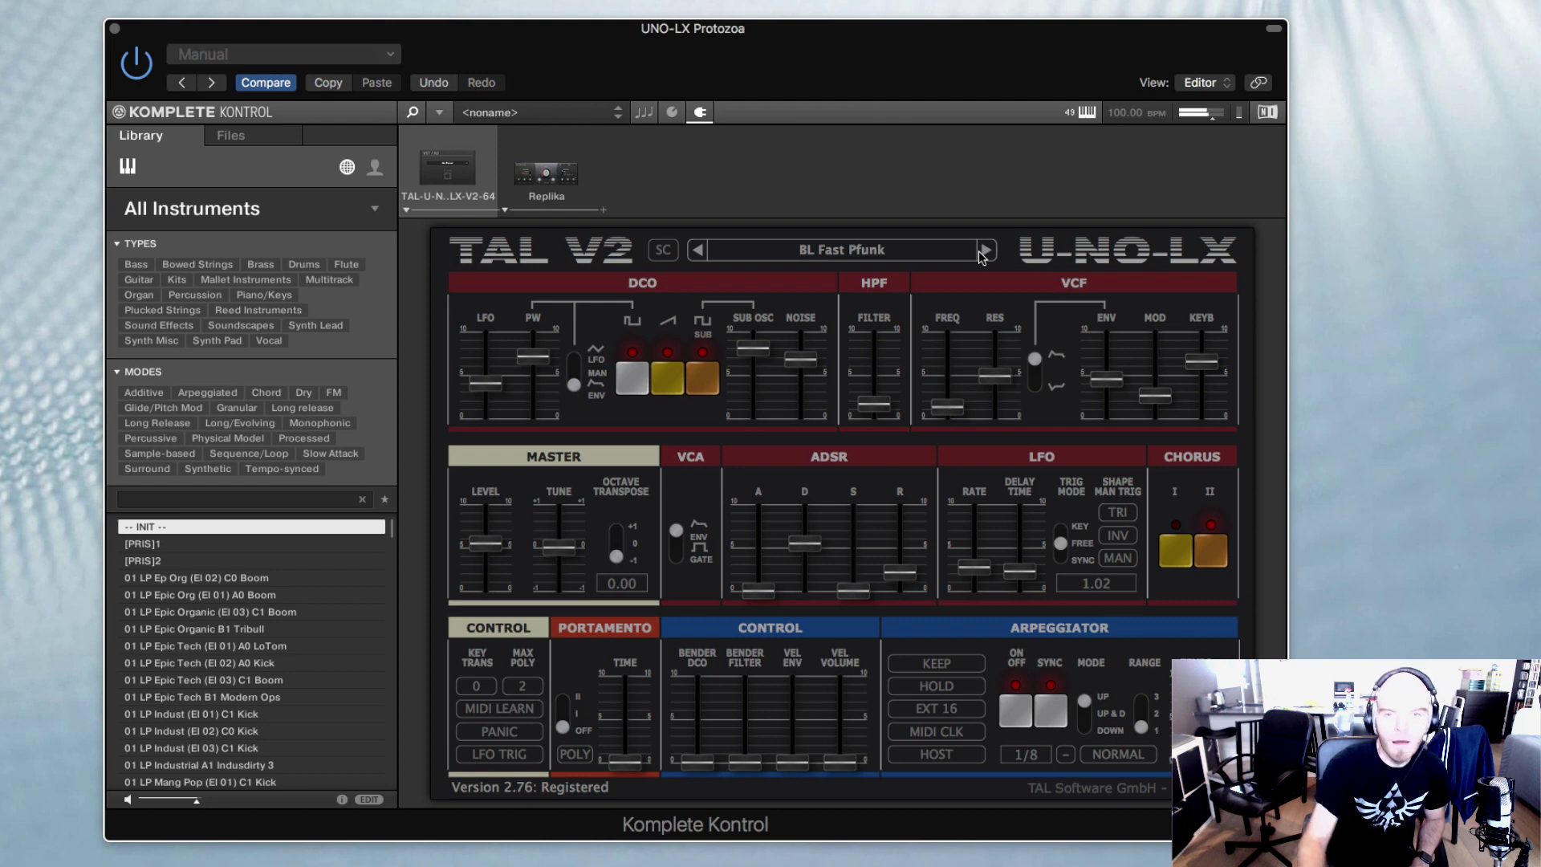
pyautogui.click(981, 256)
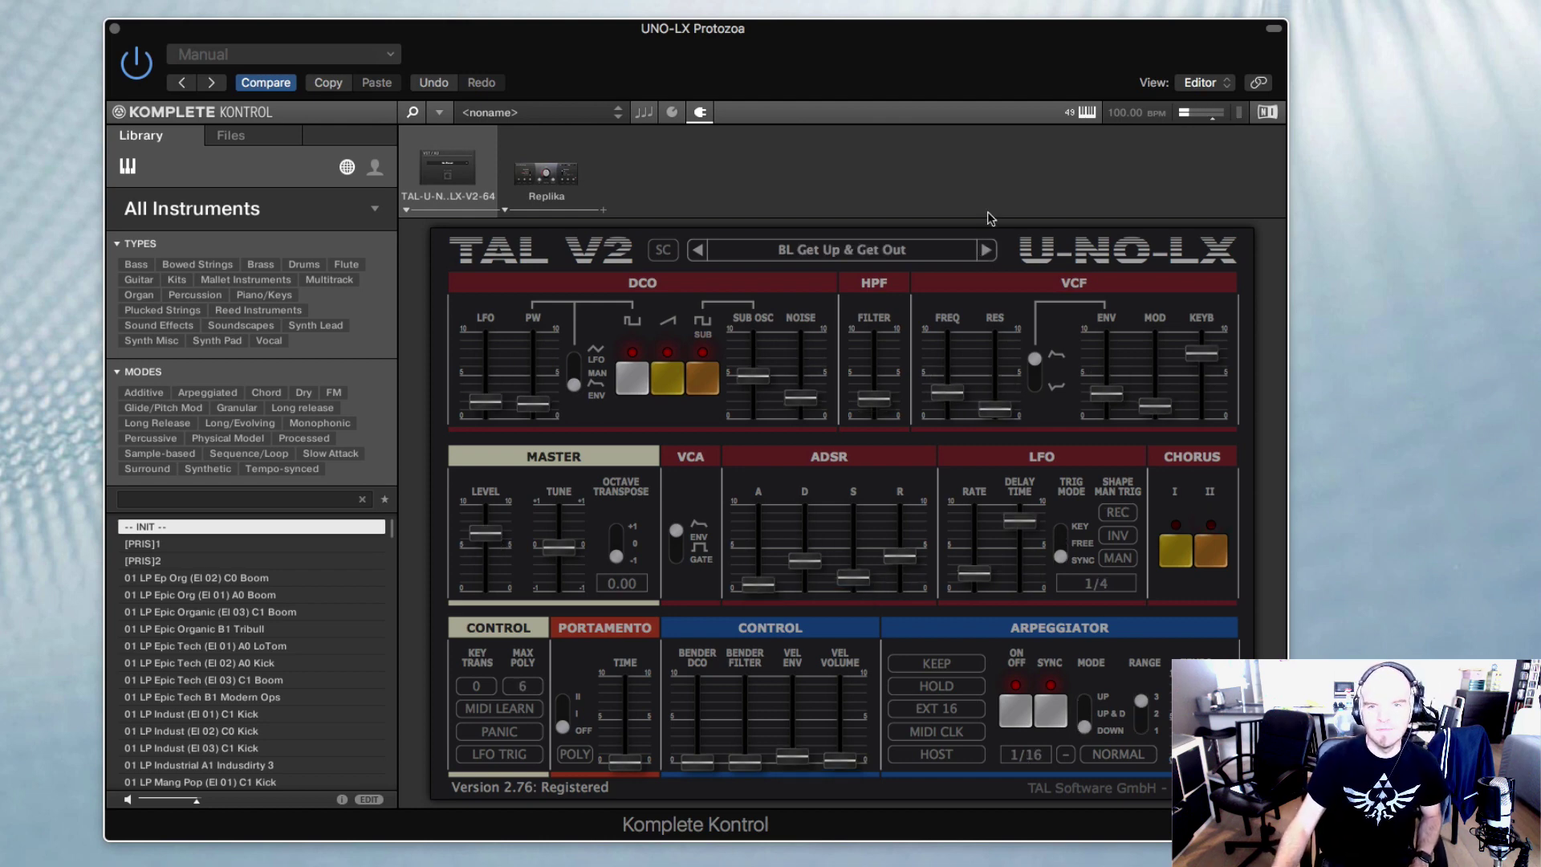
pyautogui.click(986, 252)
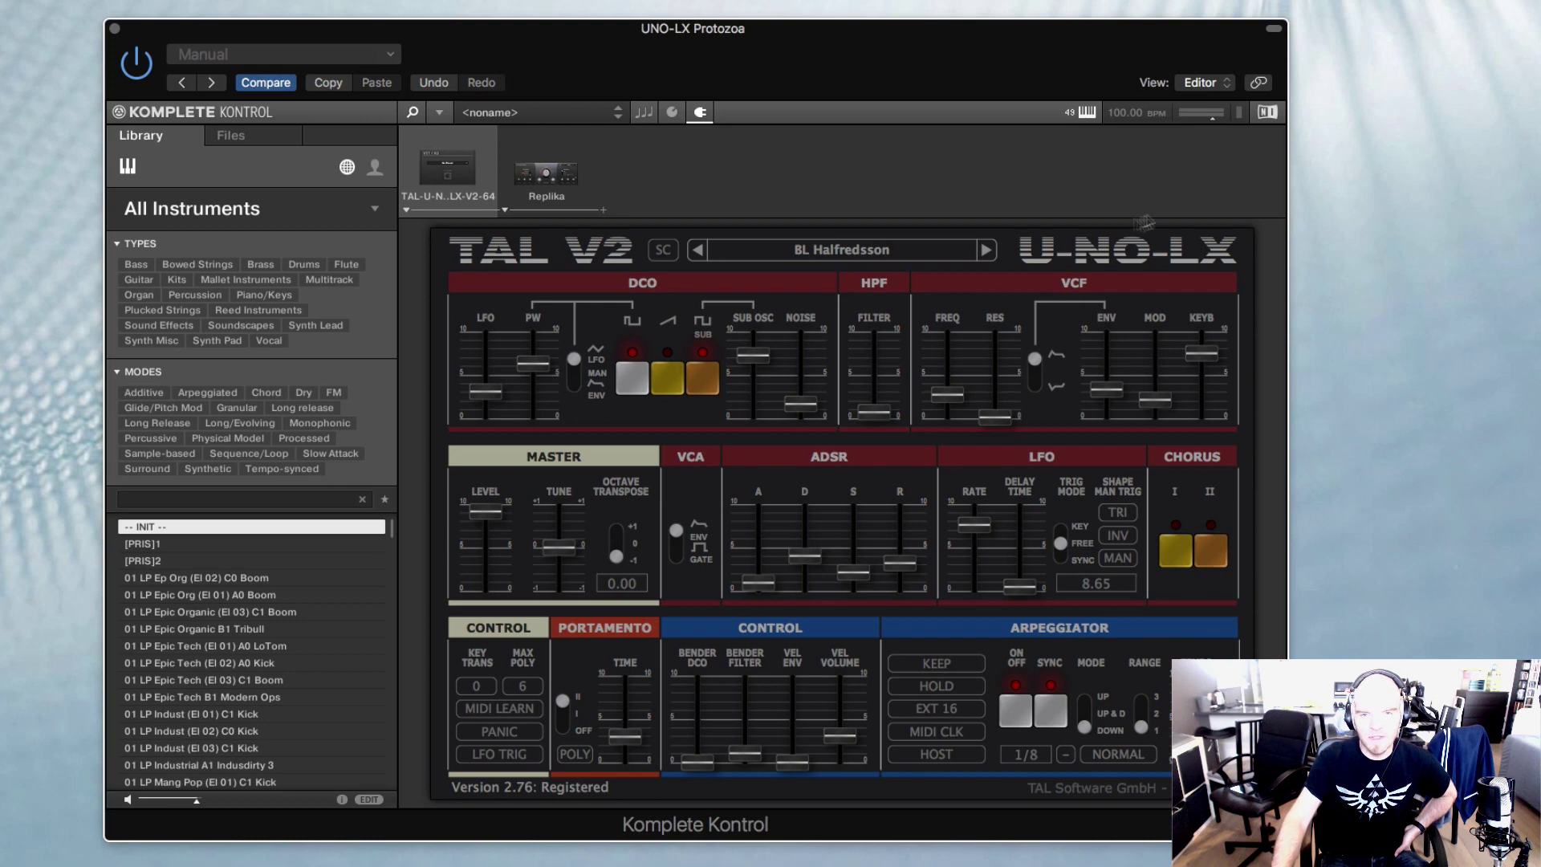
pyautogui.click(987, 251)
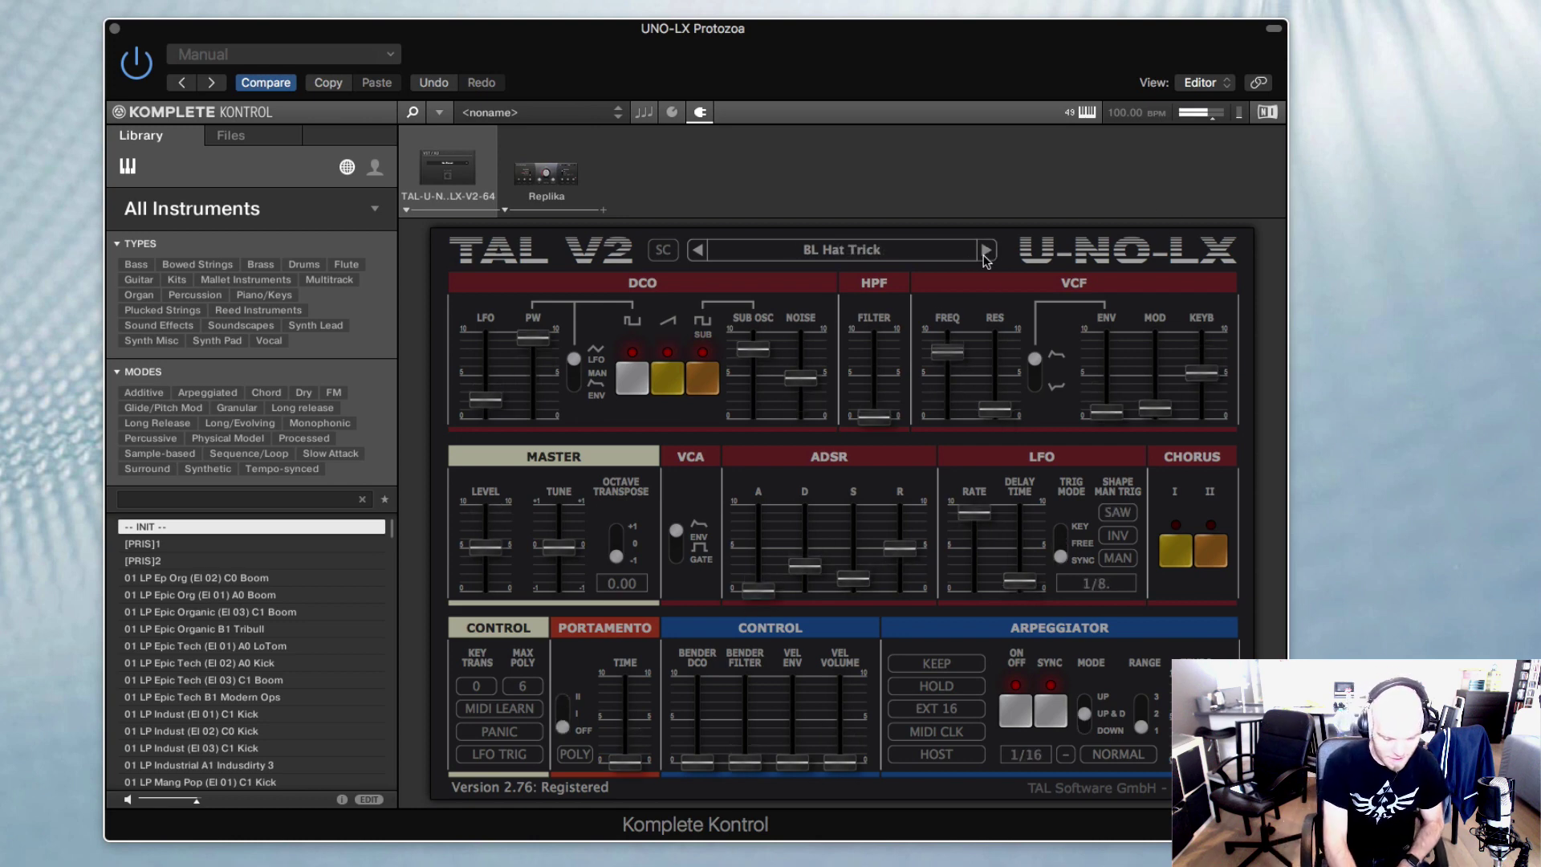
pyautogui.click(987, 250)
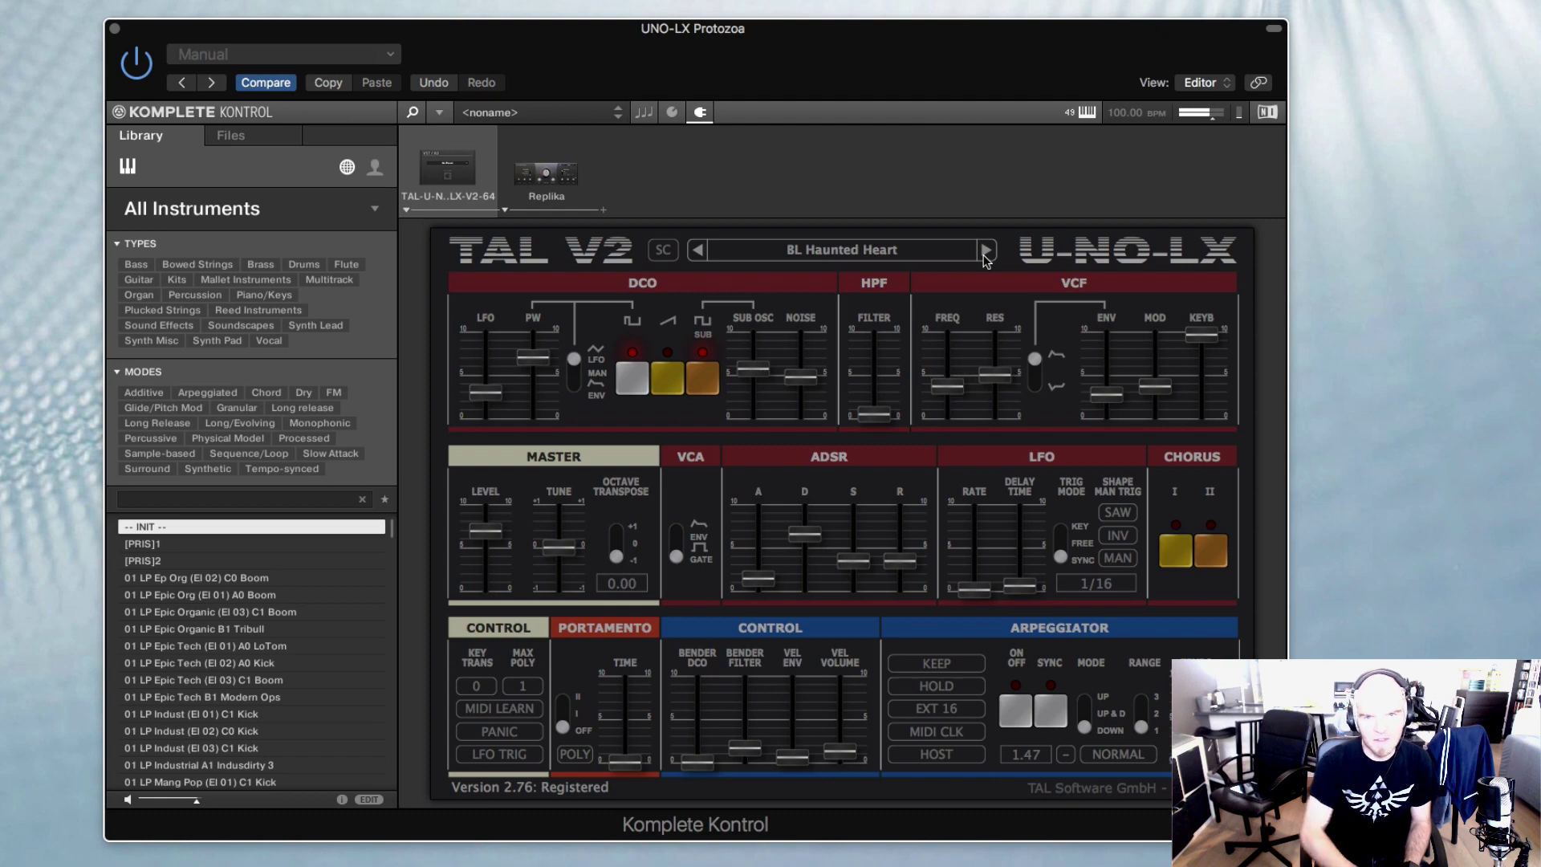
# Step: Load BS Beta Bubble from the Proto Cinematic bank and audition the BS presets through BS Downhill
pyautogui.click(862, 258)
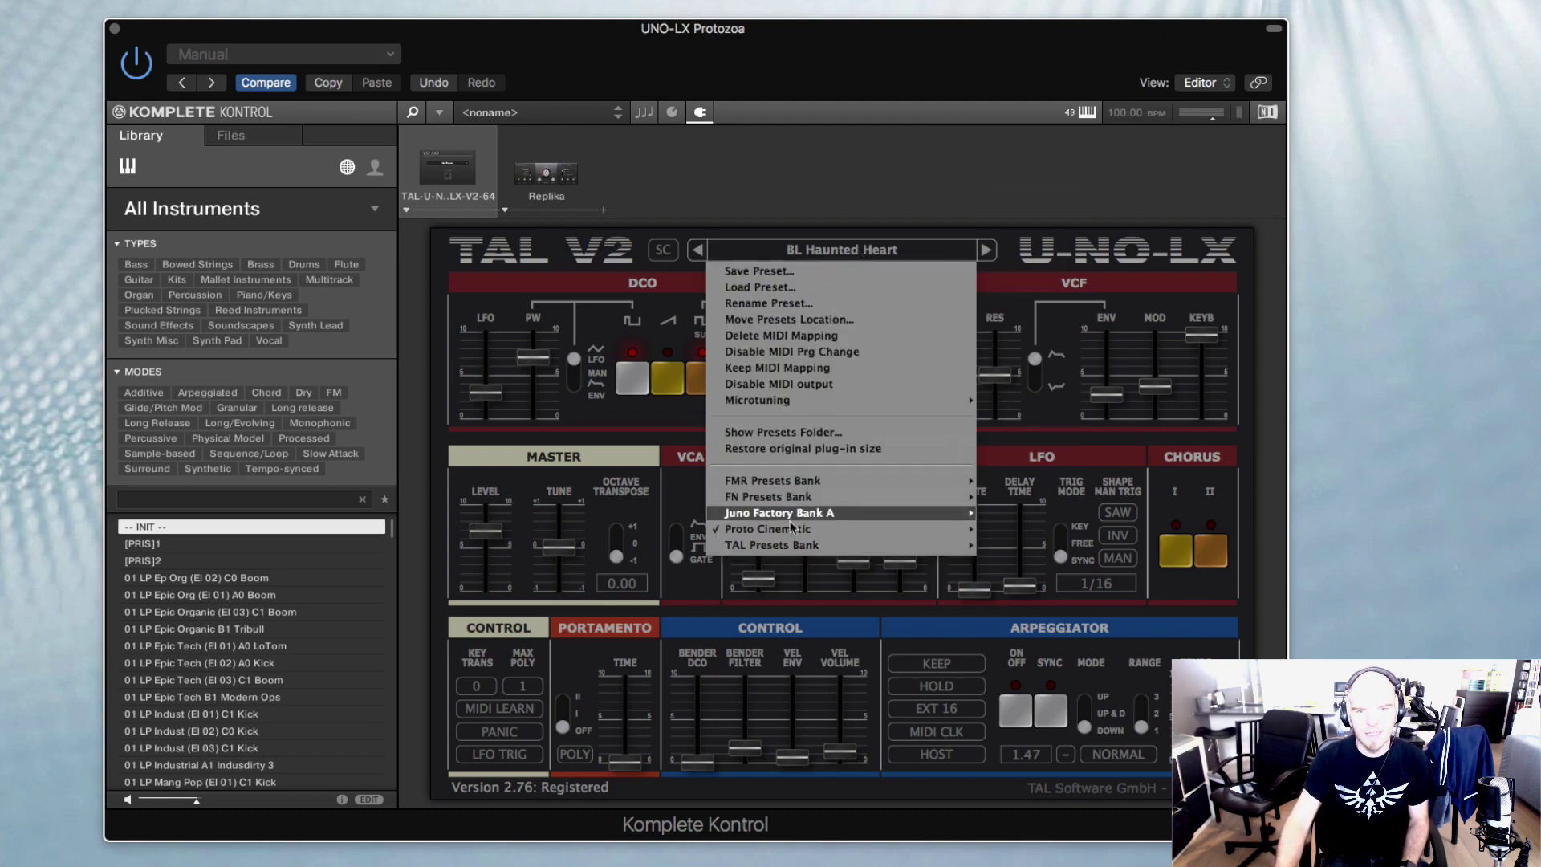
pyautogui.moveTo(791, 530)
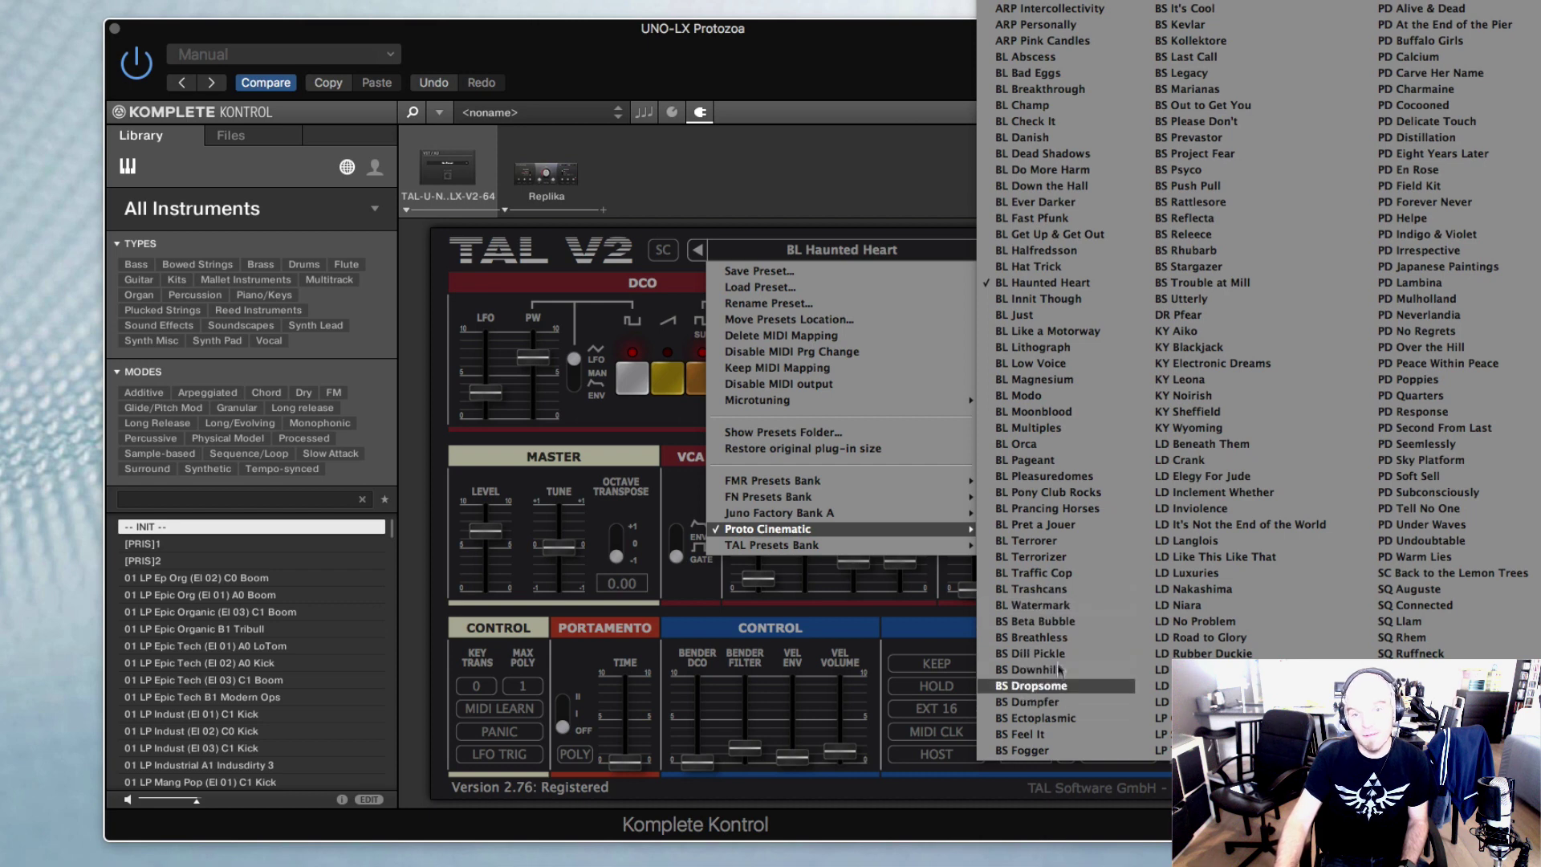
pyautogui.click(1058, 621)
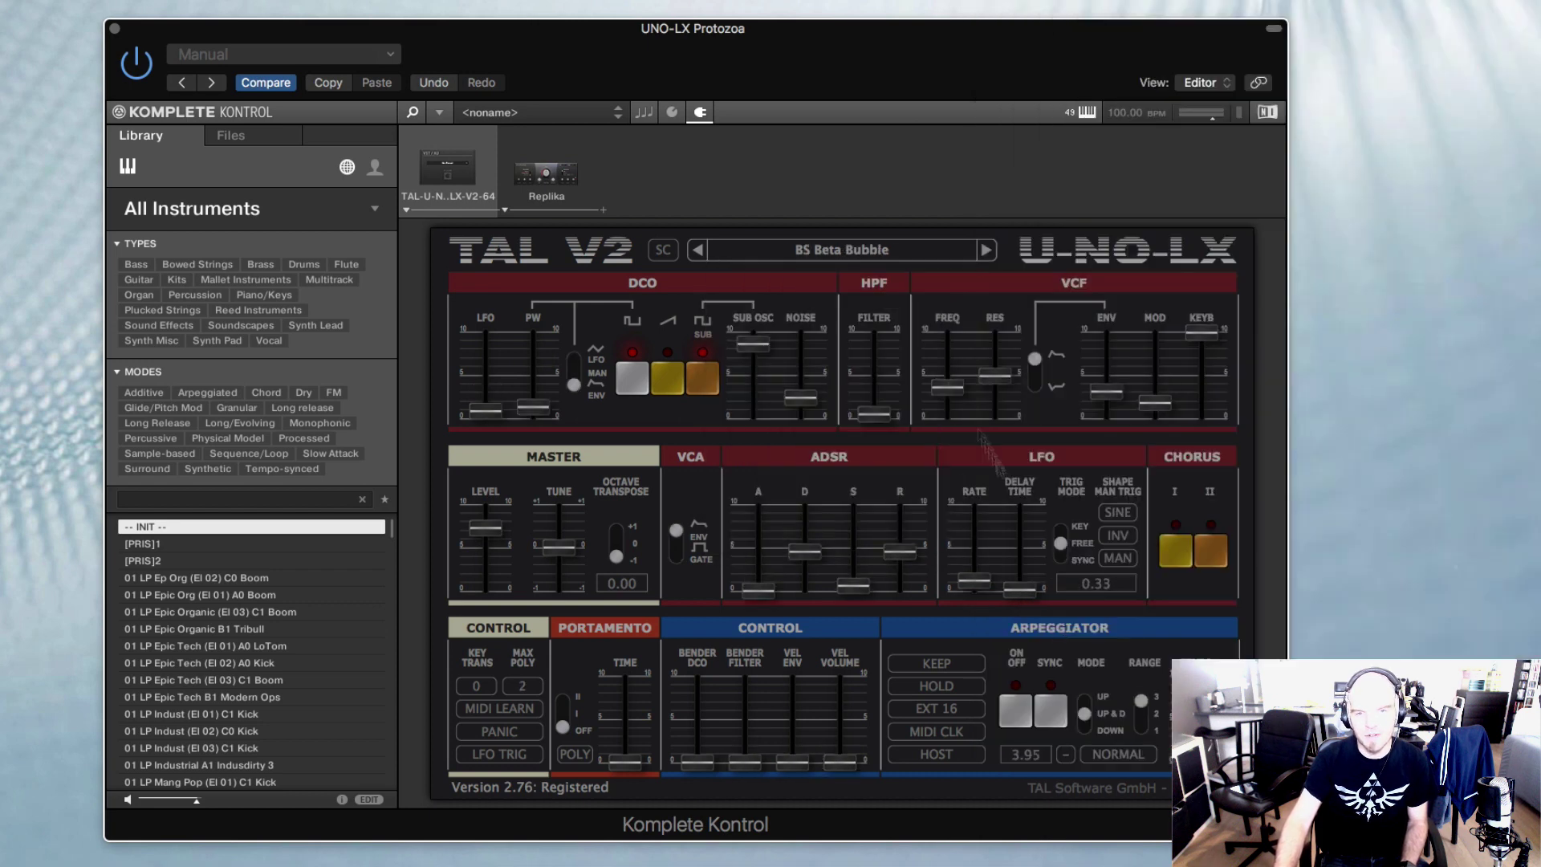
pyautogui.click(987, 250)
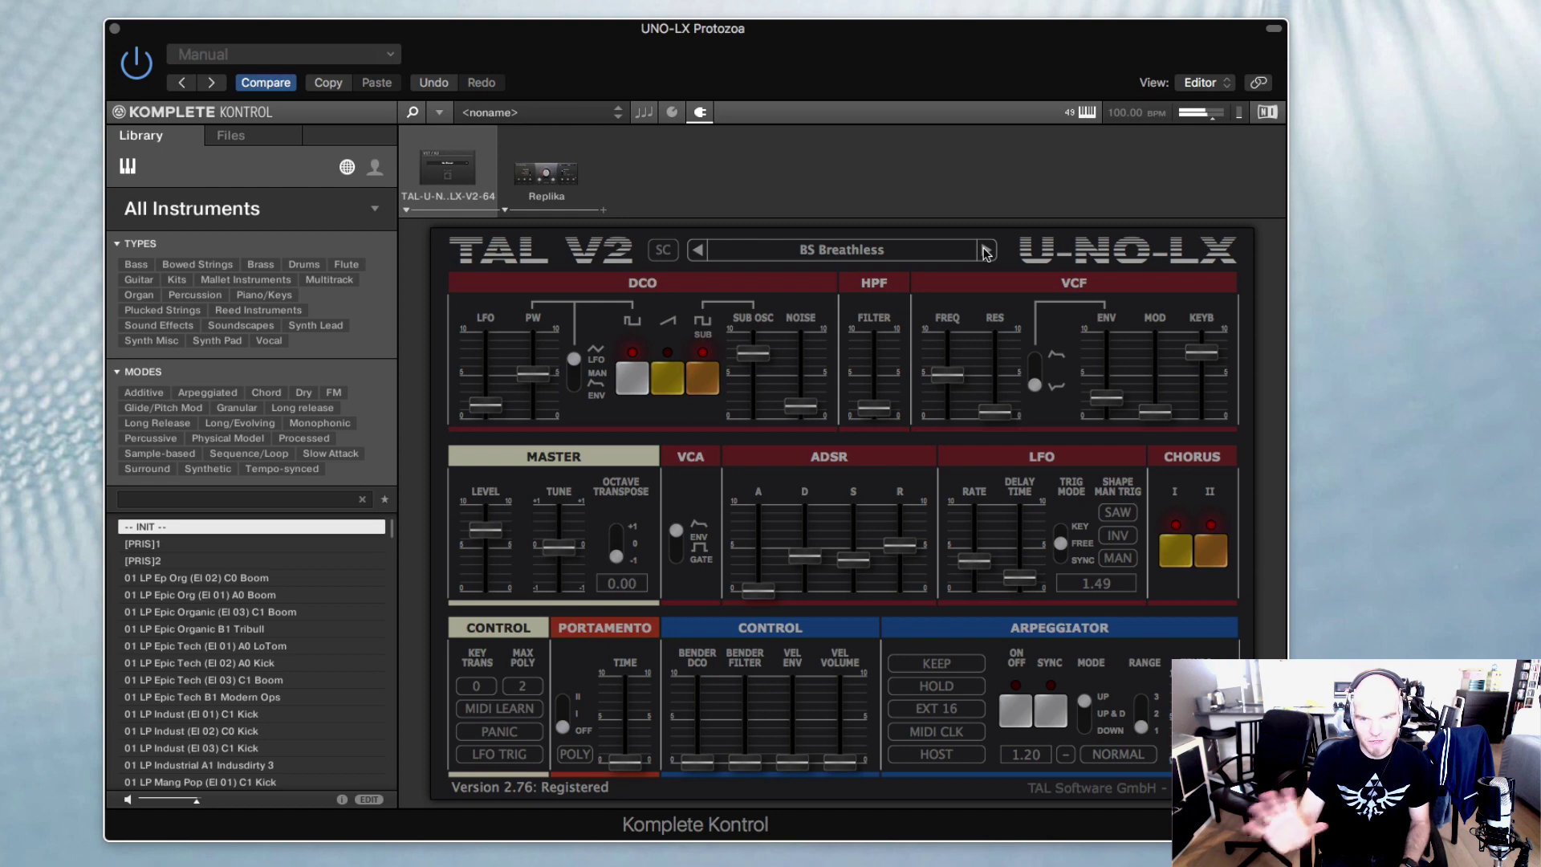
pyautogui.click(987, 251)
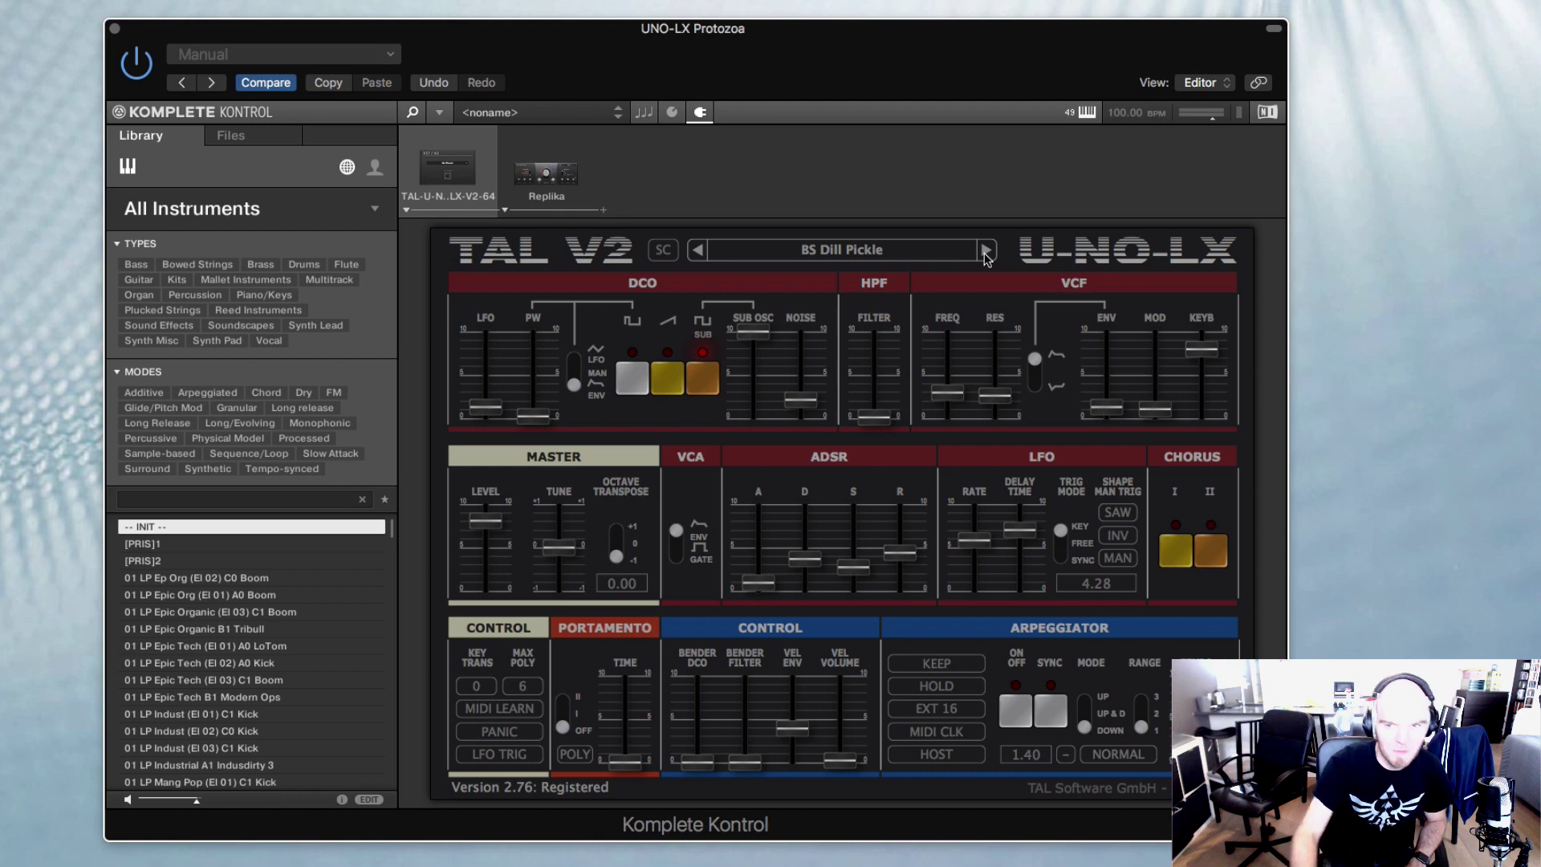
pyautogui.click(986, 252)
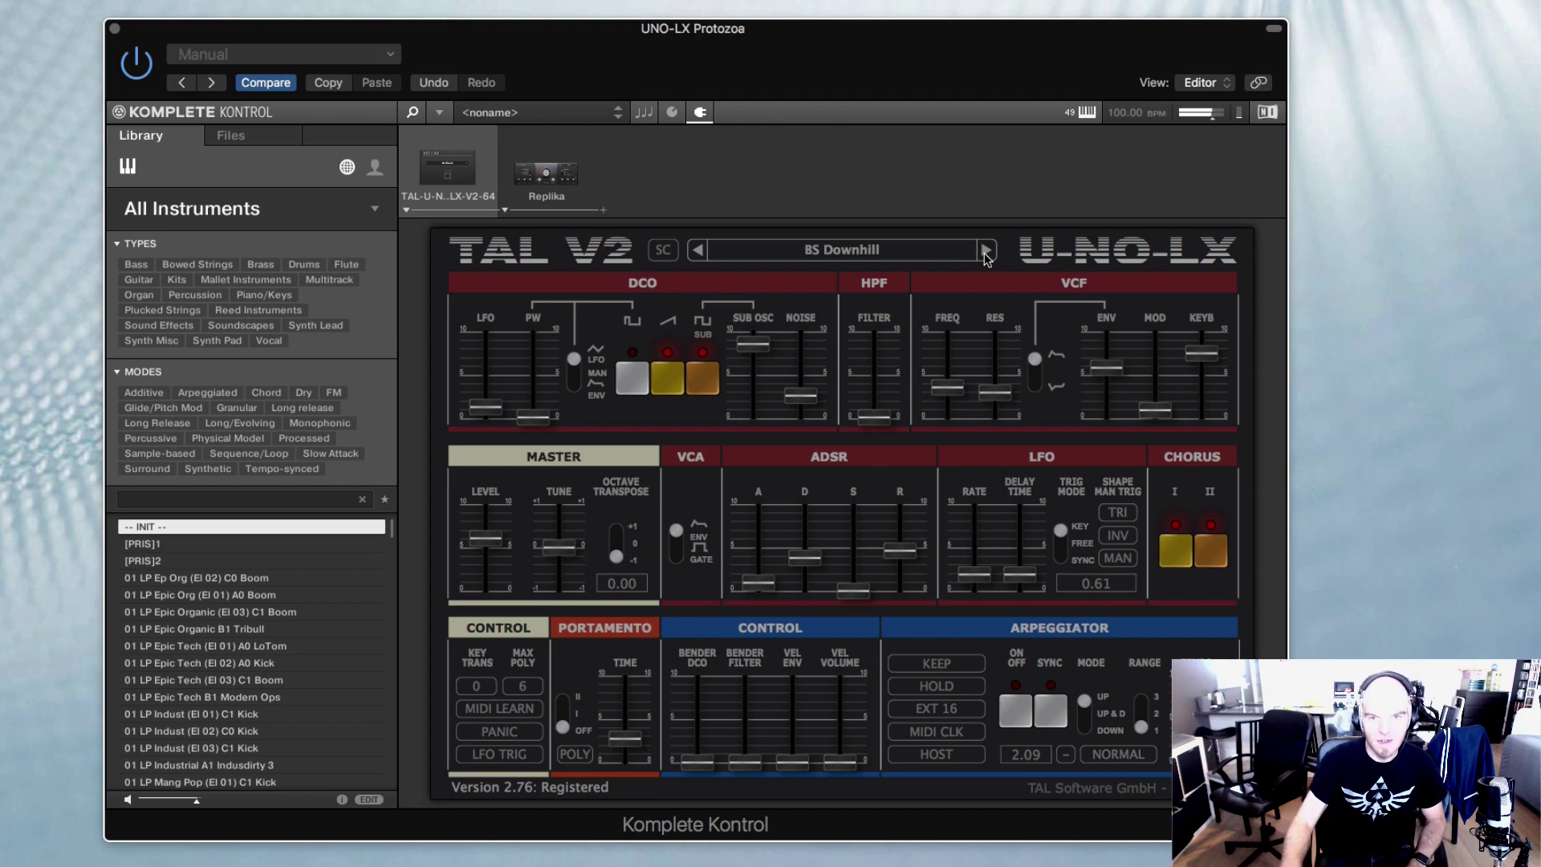
# Step: Load KY Aiko from the Proto Cinematic bank and audition the KY presets through KY Leona
pyautogui.click(880, 252)
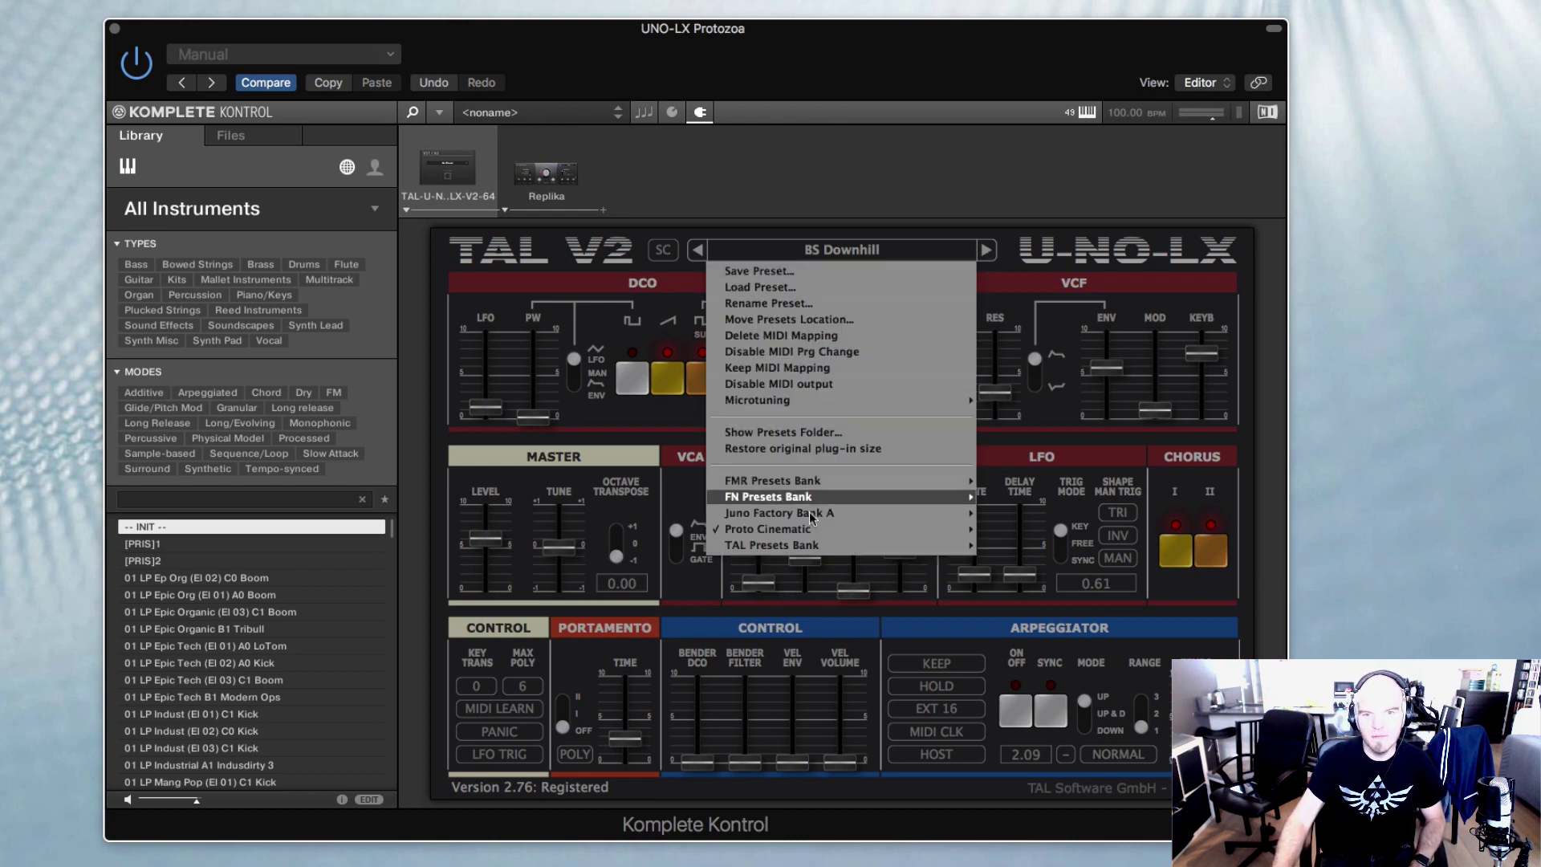
pyautogui.moveTo(811, 529)
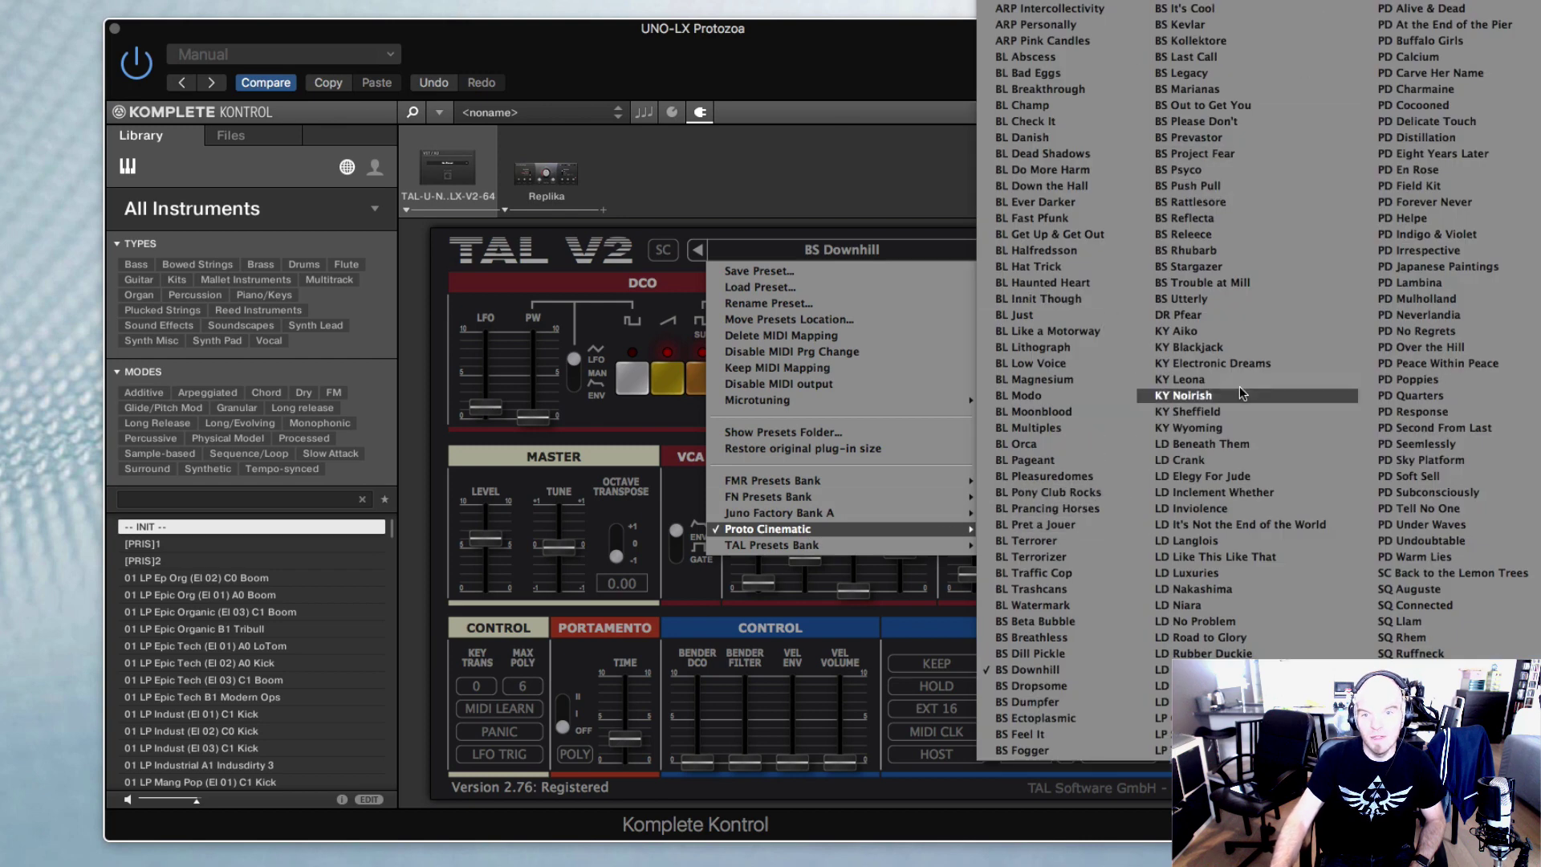
pyautogui.click(1218, 330)
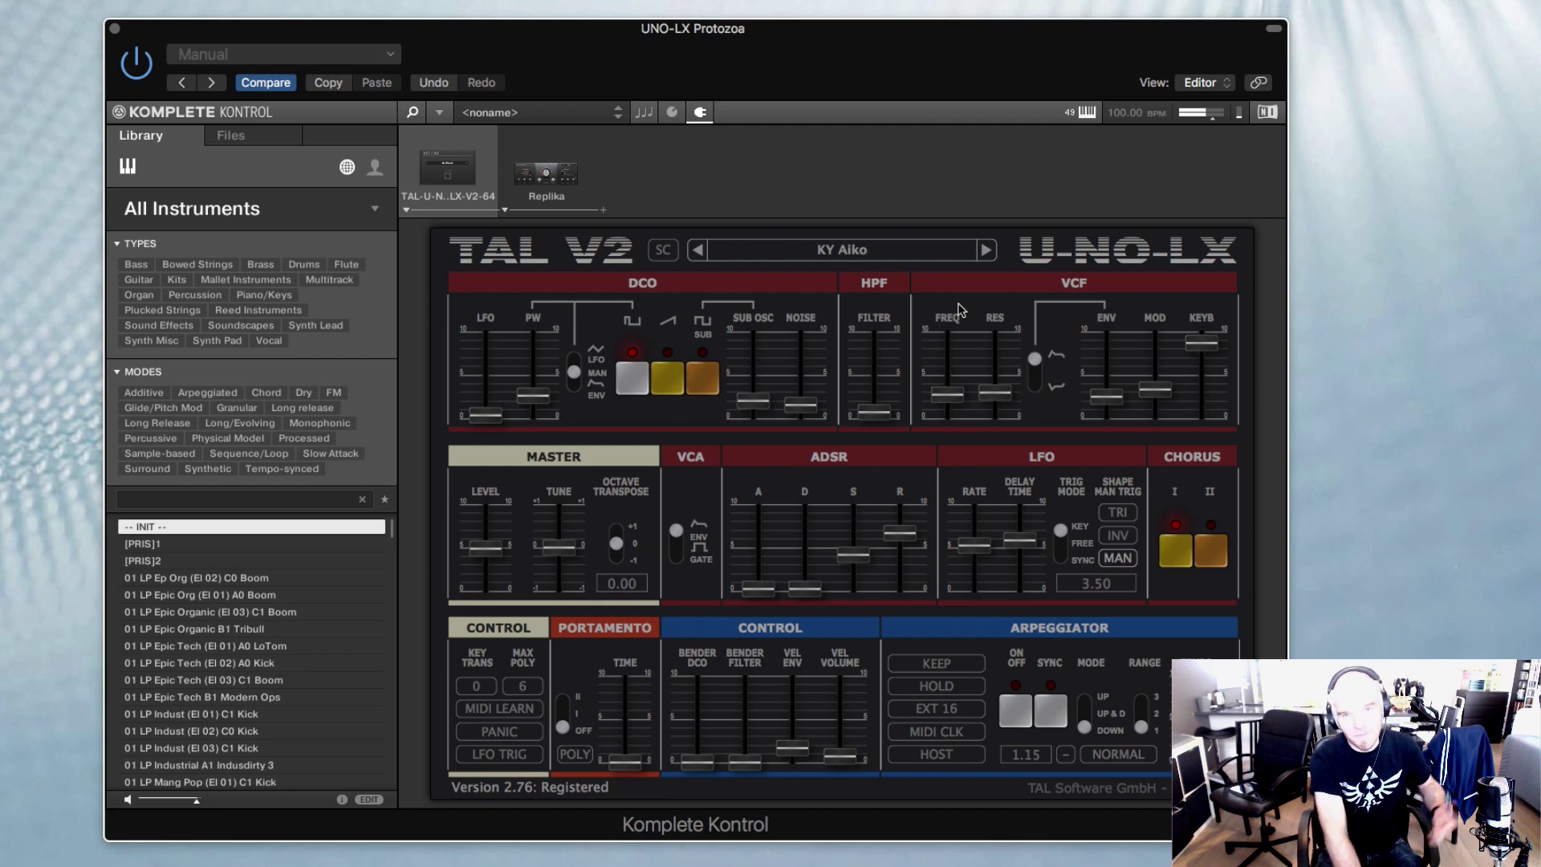
pyautogui.click(986, 250)
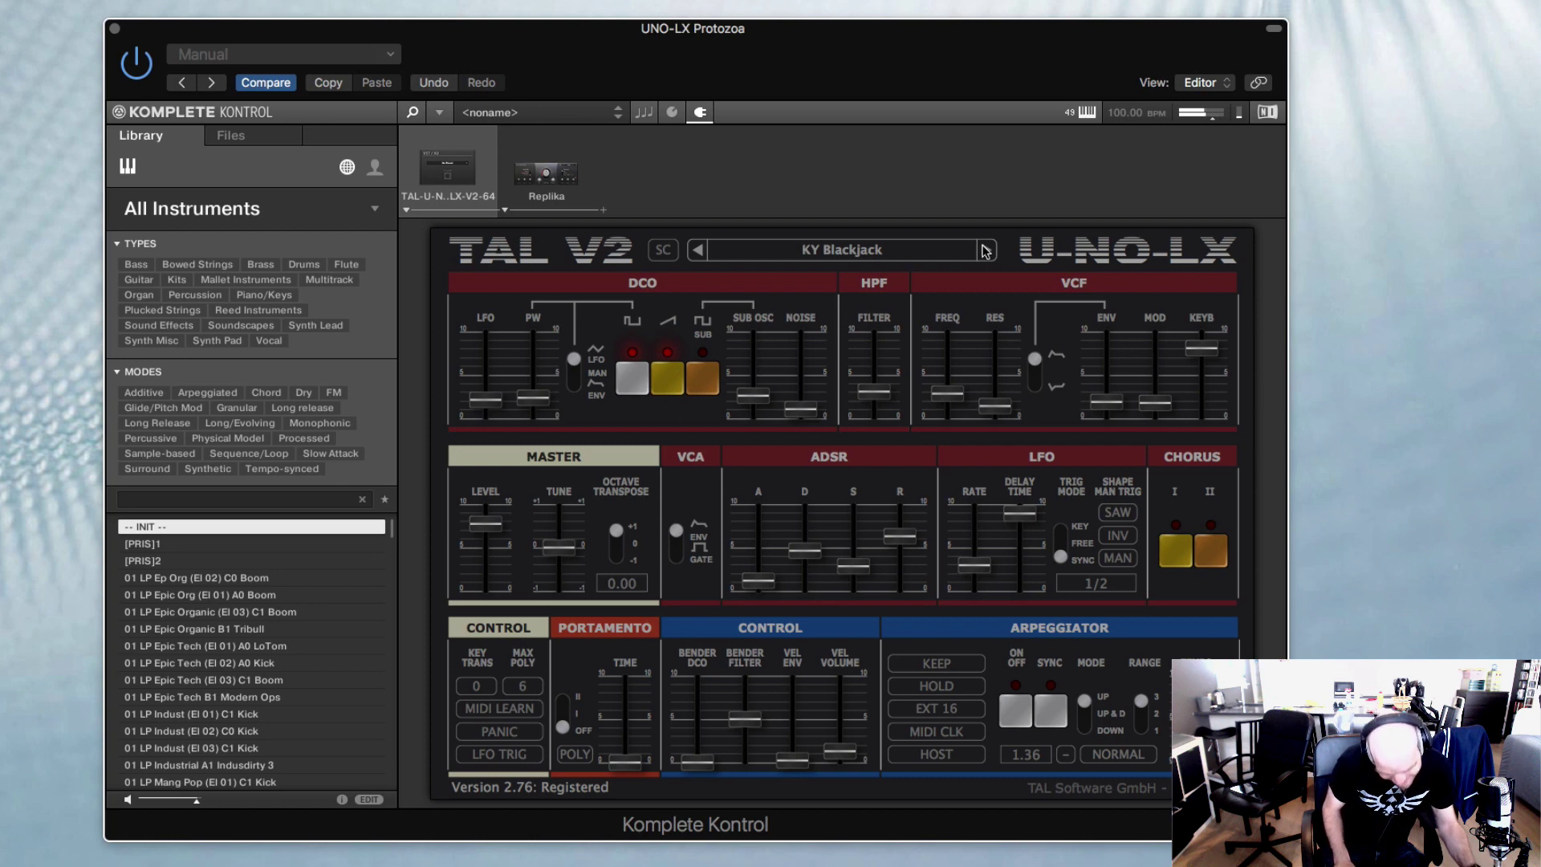
pyautogui.click(985, 251)
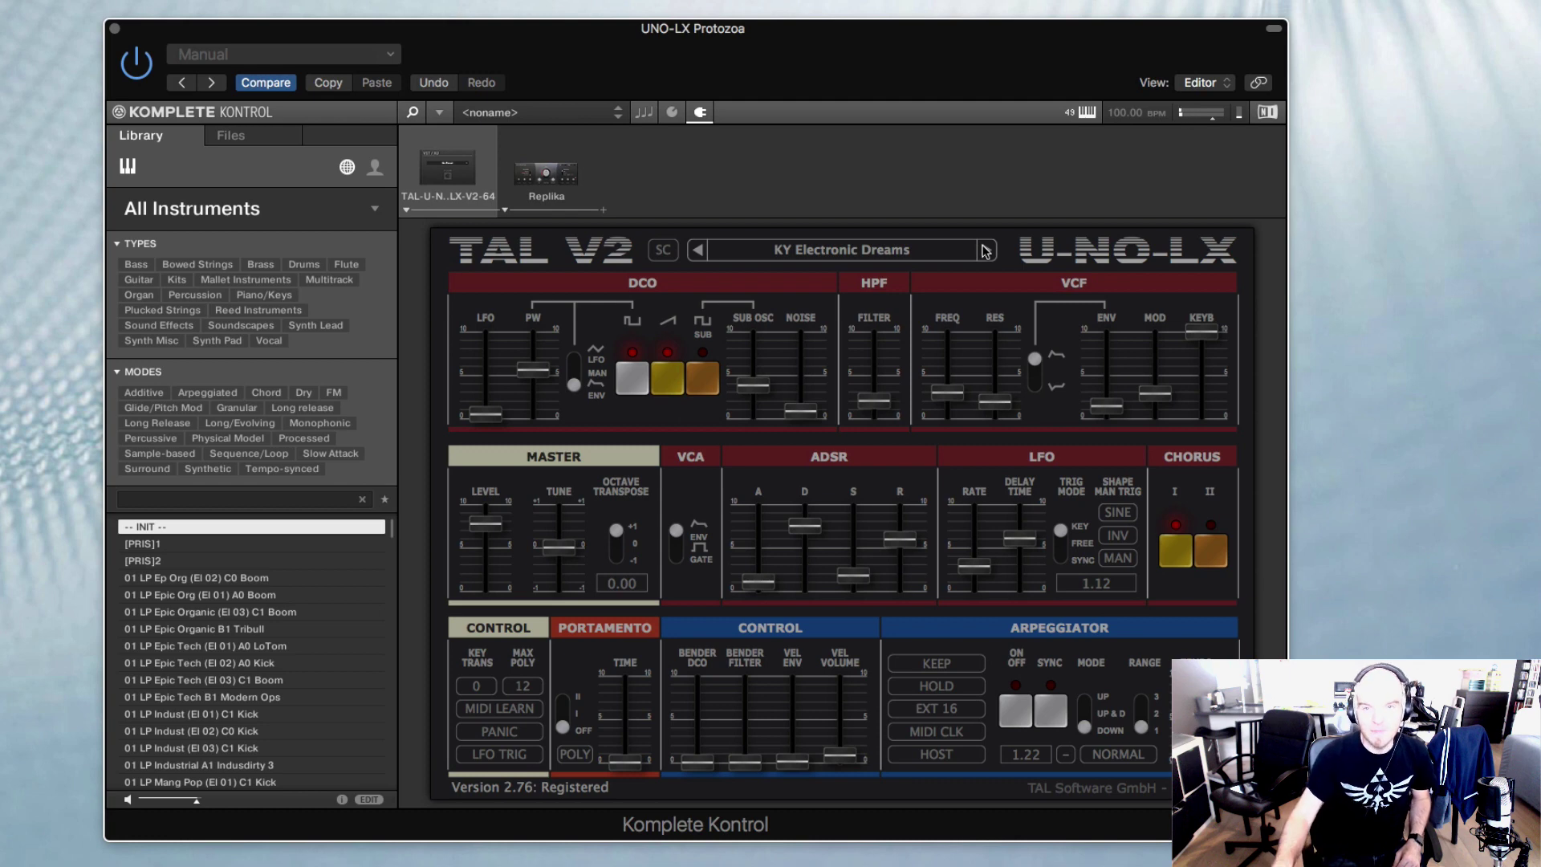
pyautogui.click(985, 251)
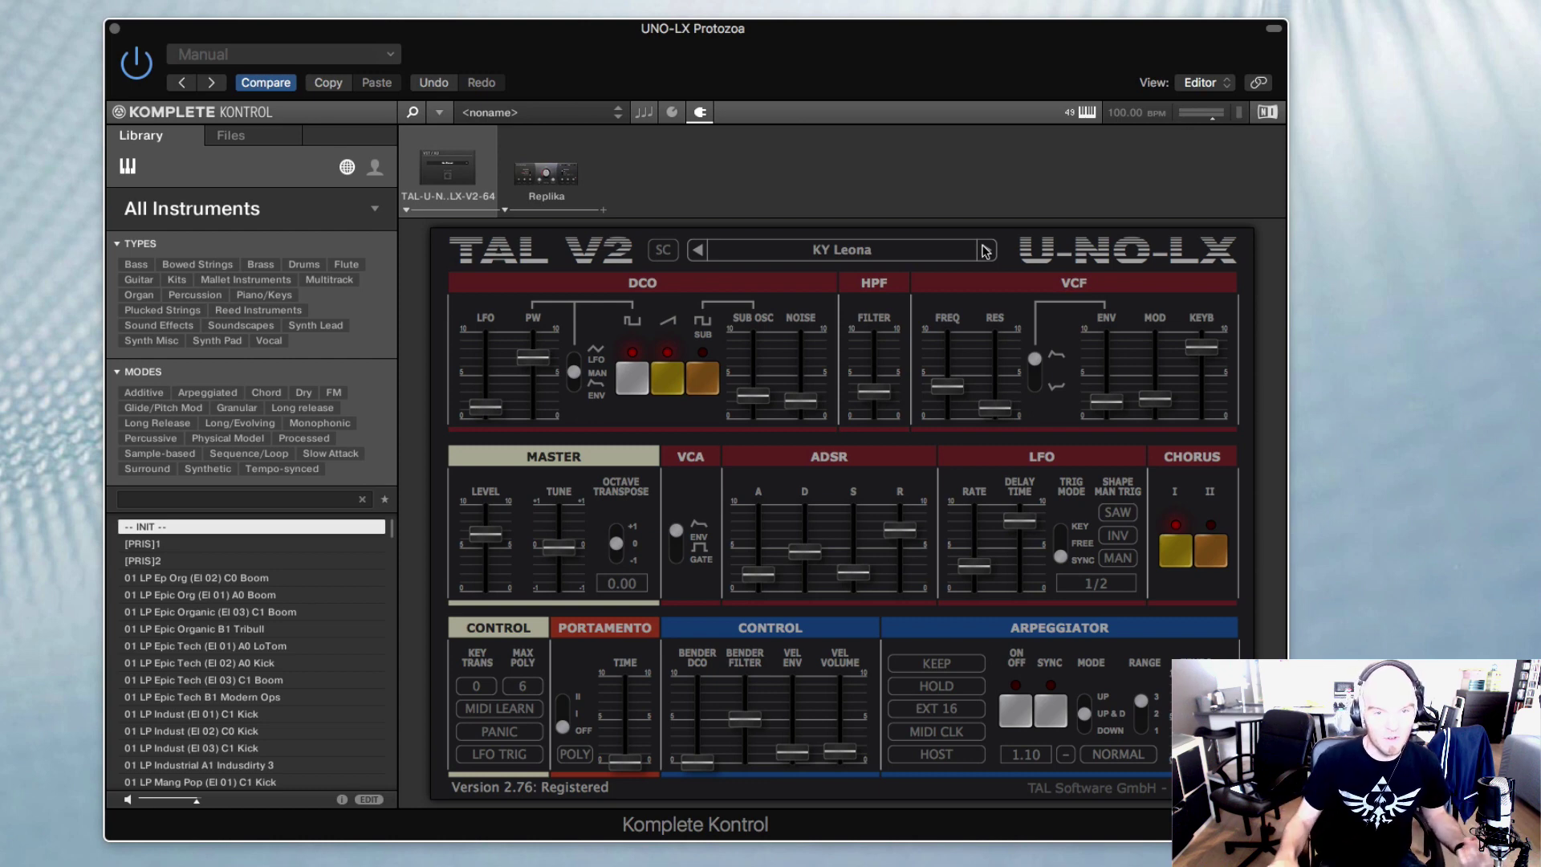
# Step: Look at the maximum polyphony choices for KY Leona without changing them, and advance to the KY Noirish preset
pyautogui.click(522, 687)
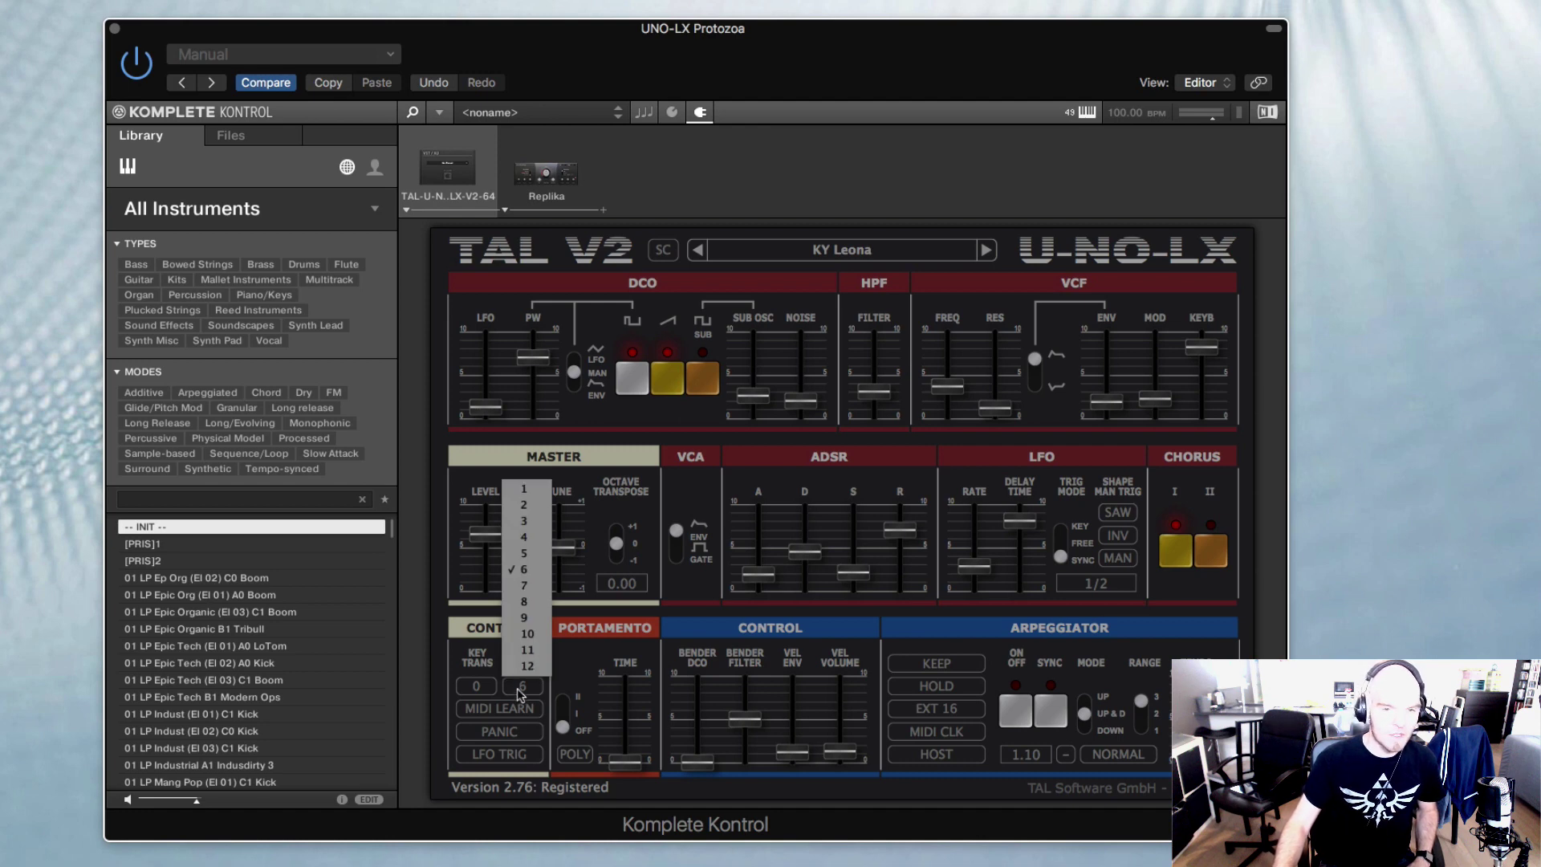
pyautogui.click(514, 696)
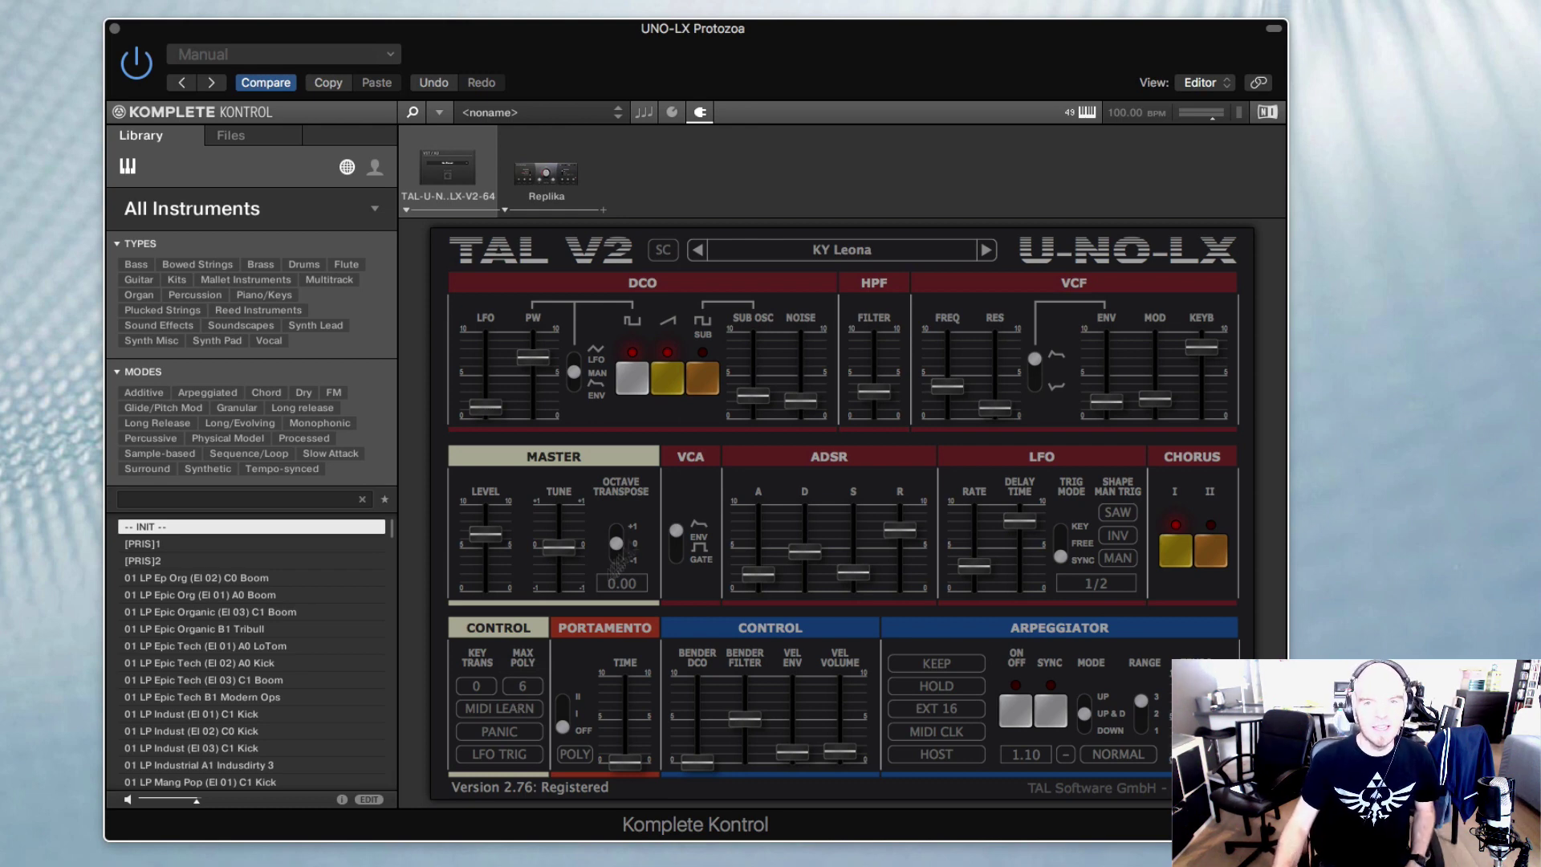
pyautogui.click(987, 250)
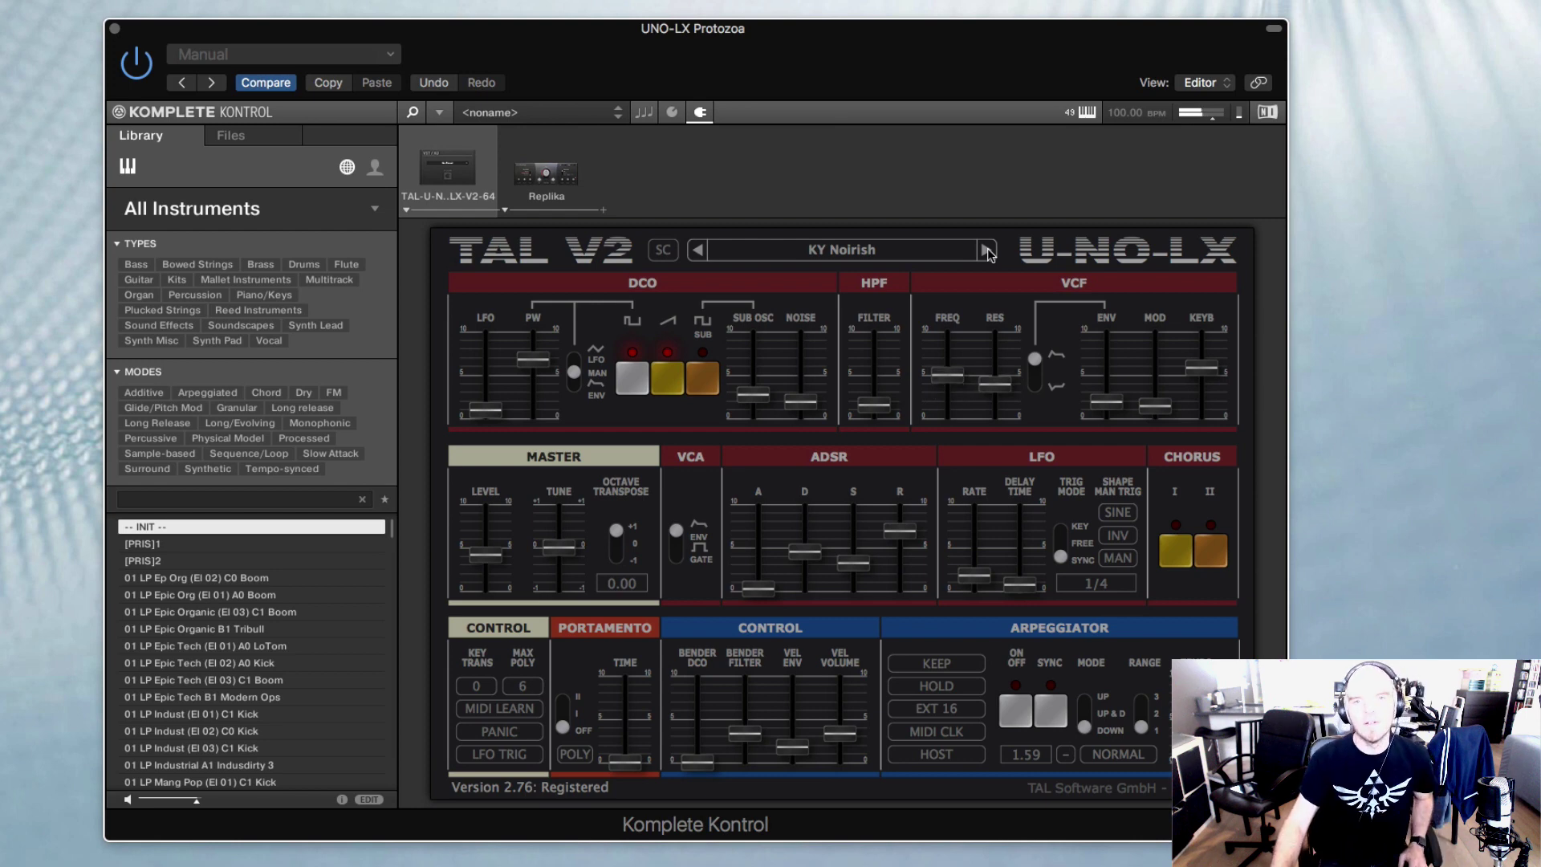
# Step: Audition KY Sheffield and KY Wyoming, and continue in sequence through the LD presets from LD Beneath Them to LD Inviolence
pyautogui.click(987, 251)
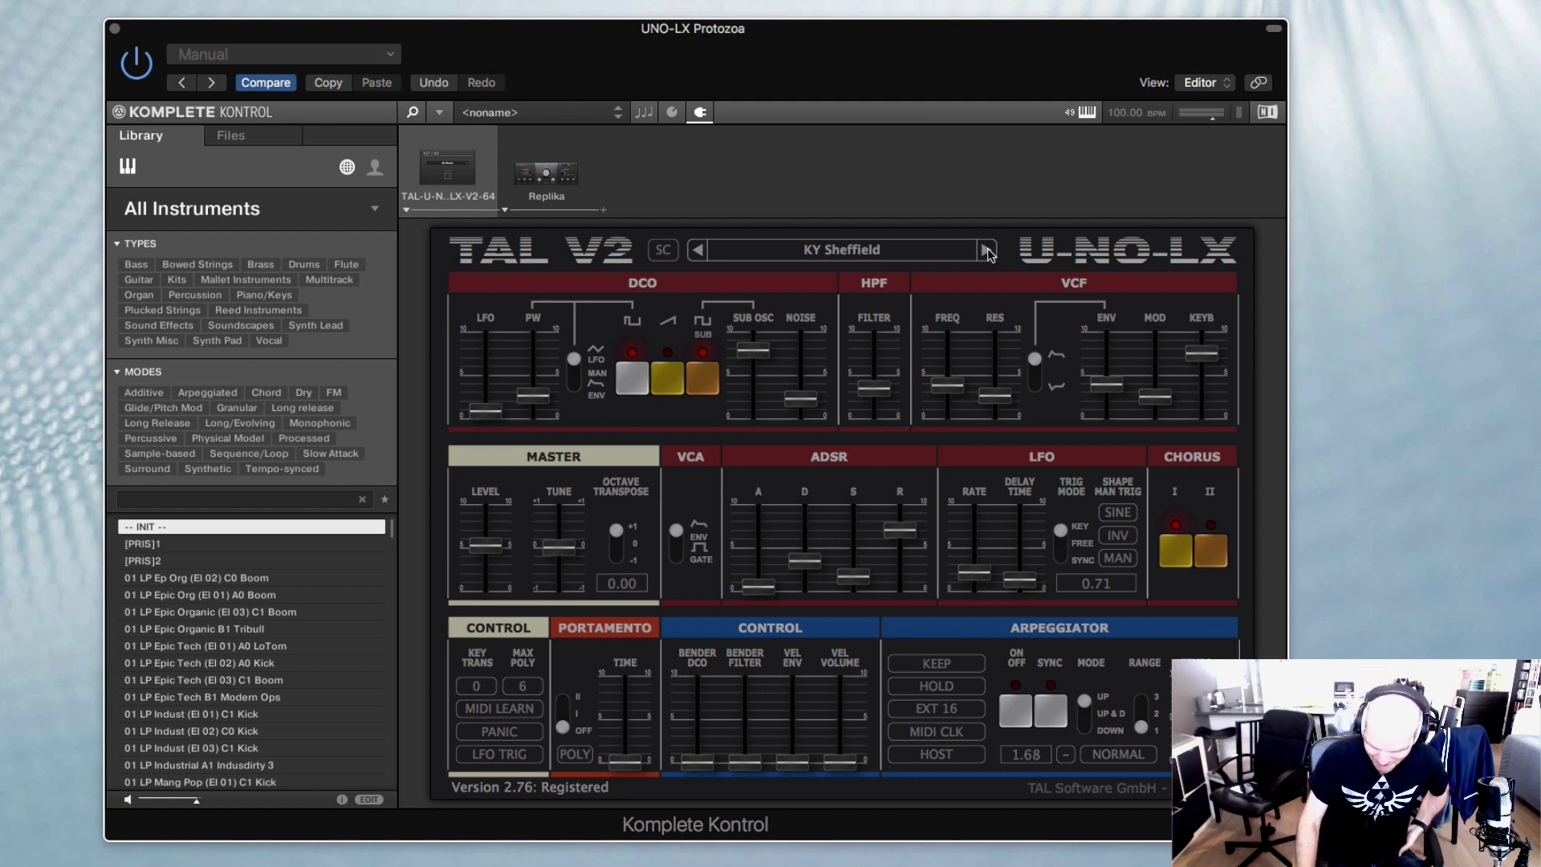
pyautogui.click(987, 251)
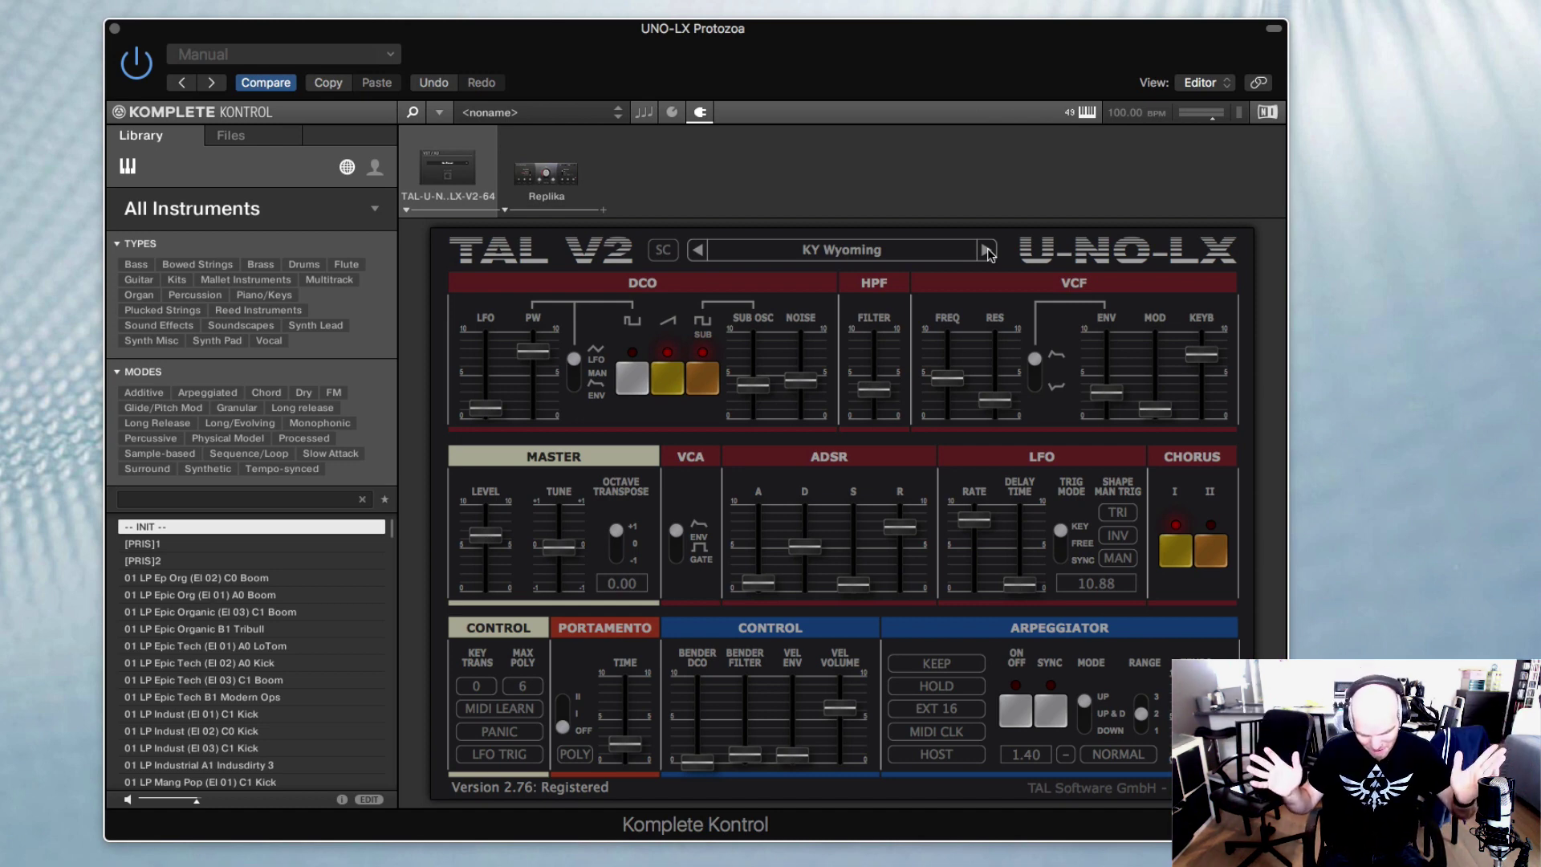
pyautogui.click(986, 252)
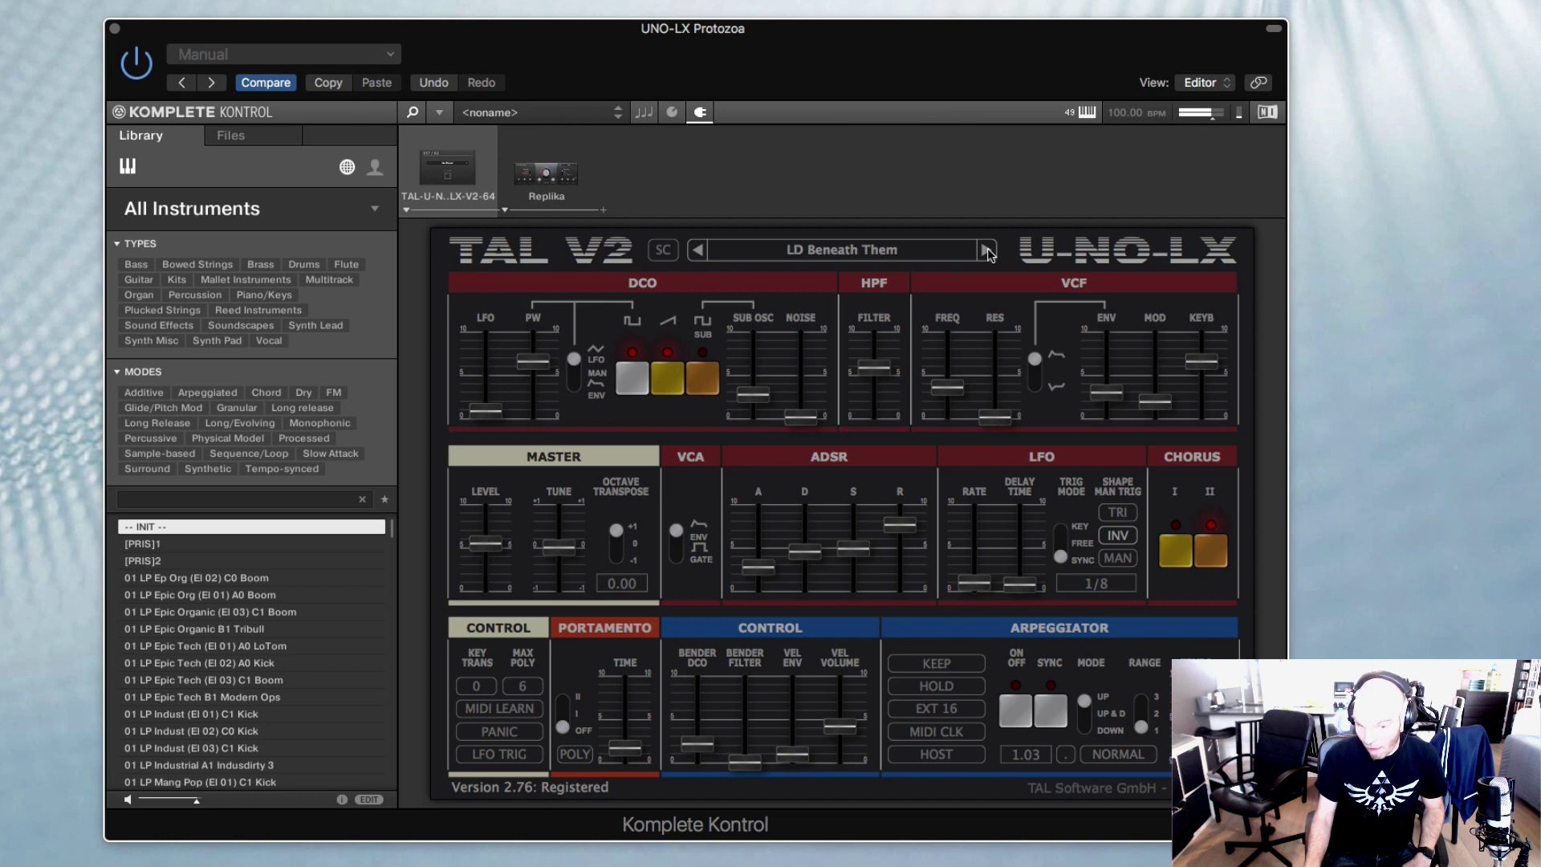
pyautogui.click(986, 250)
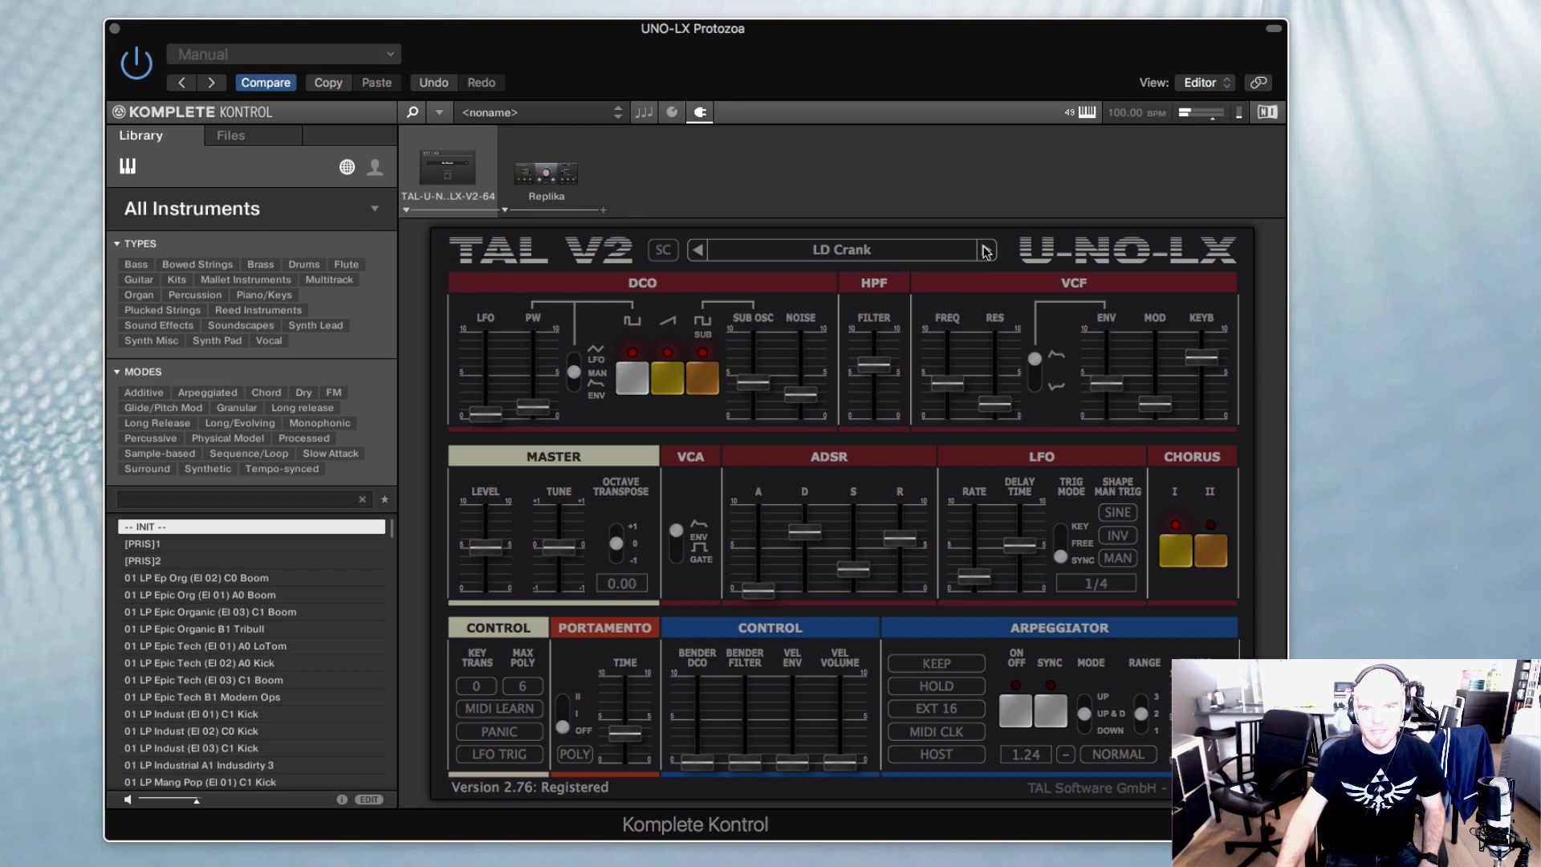
pyautogui.click(987, 250)
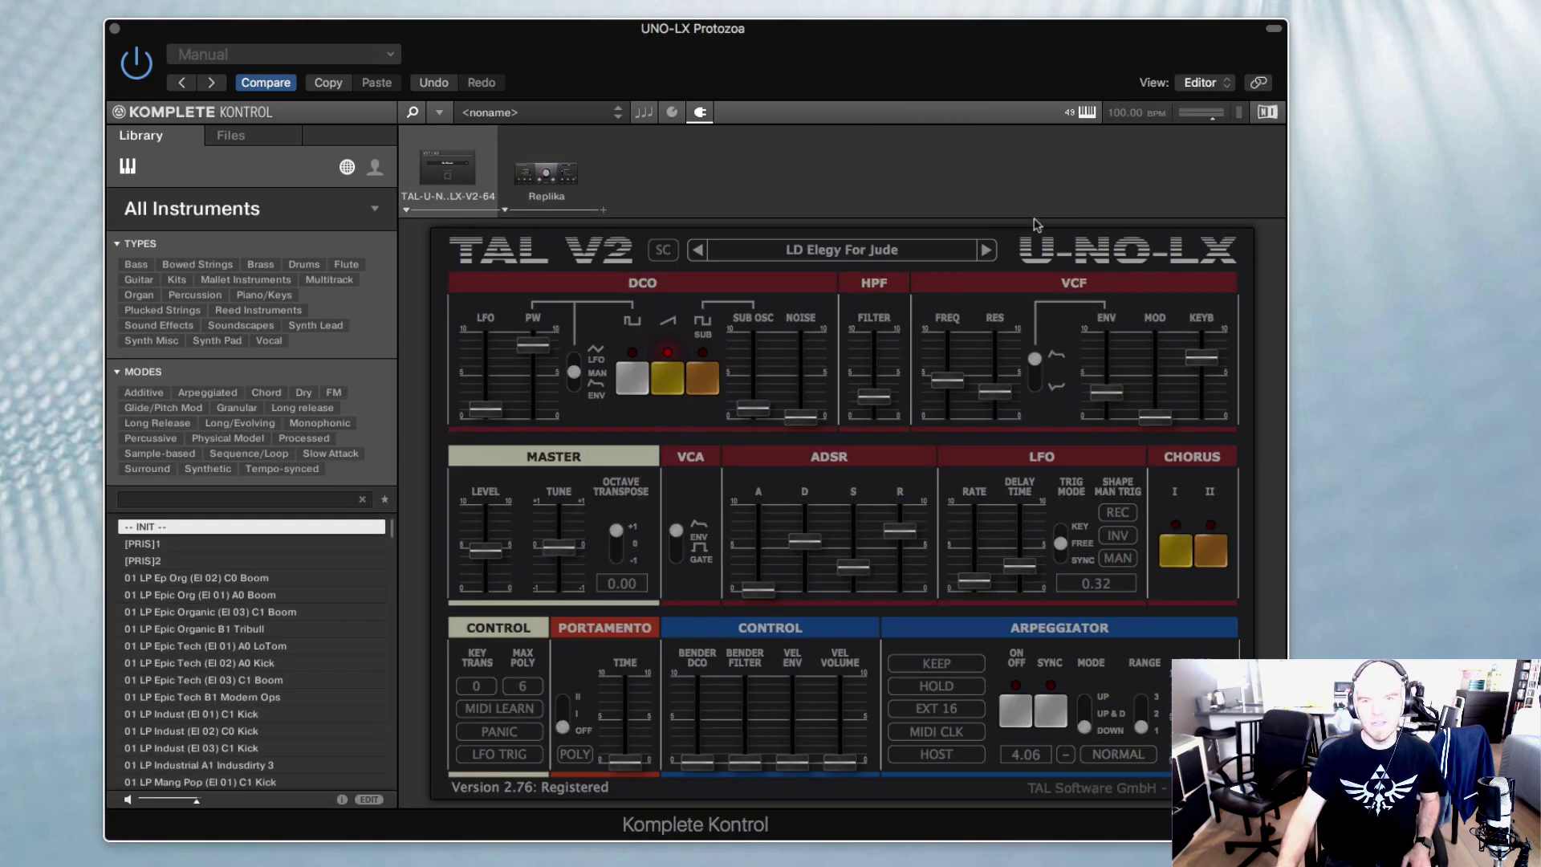
pyautogui.click(987, 249)
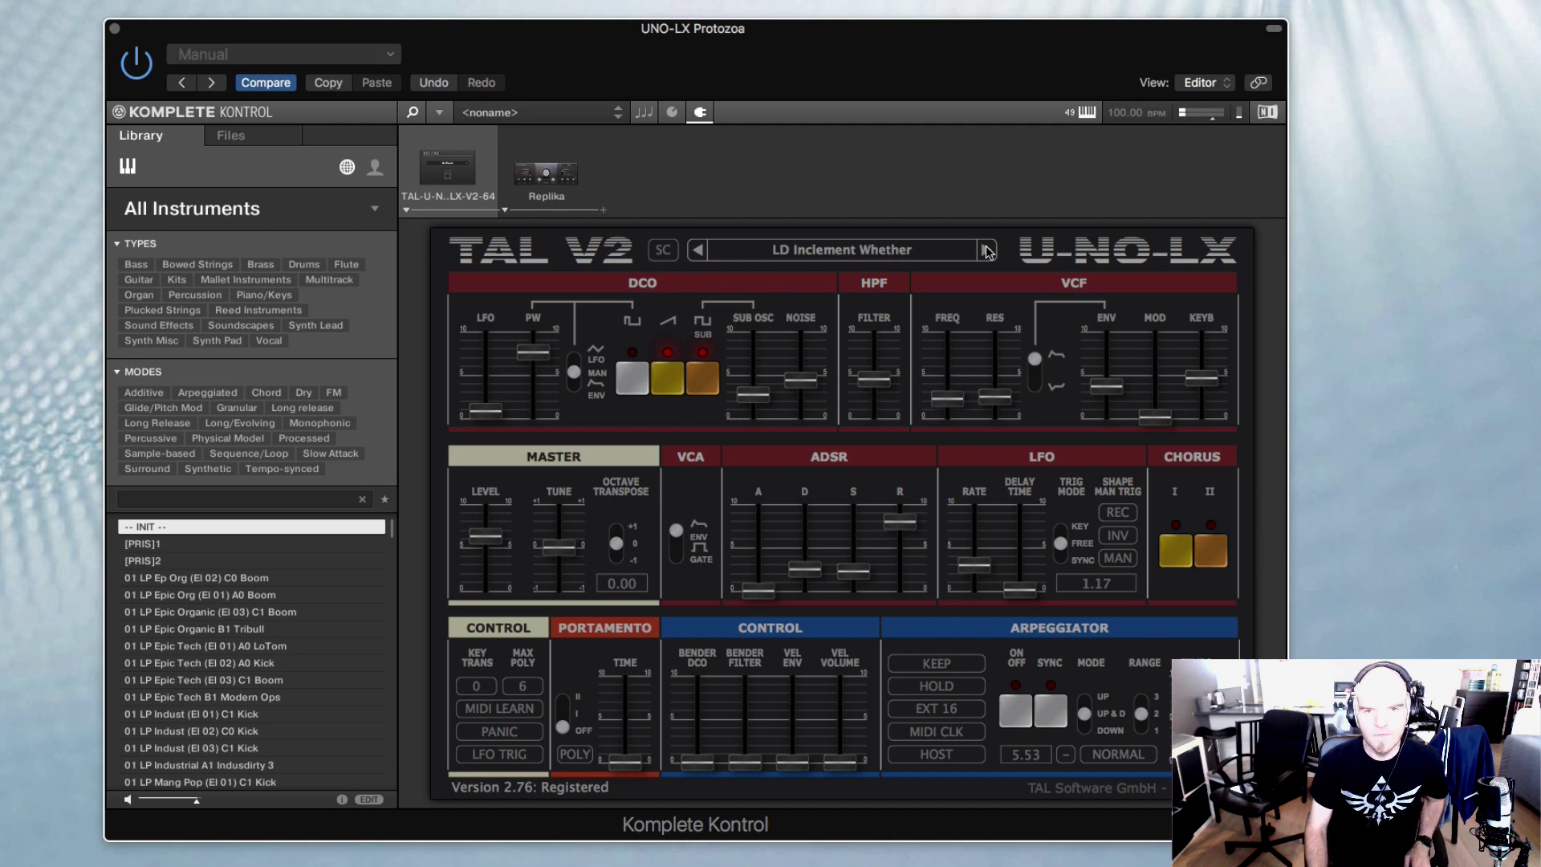
pyautogui.click(987, 251)
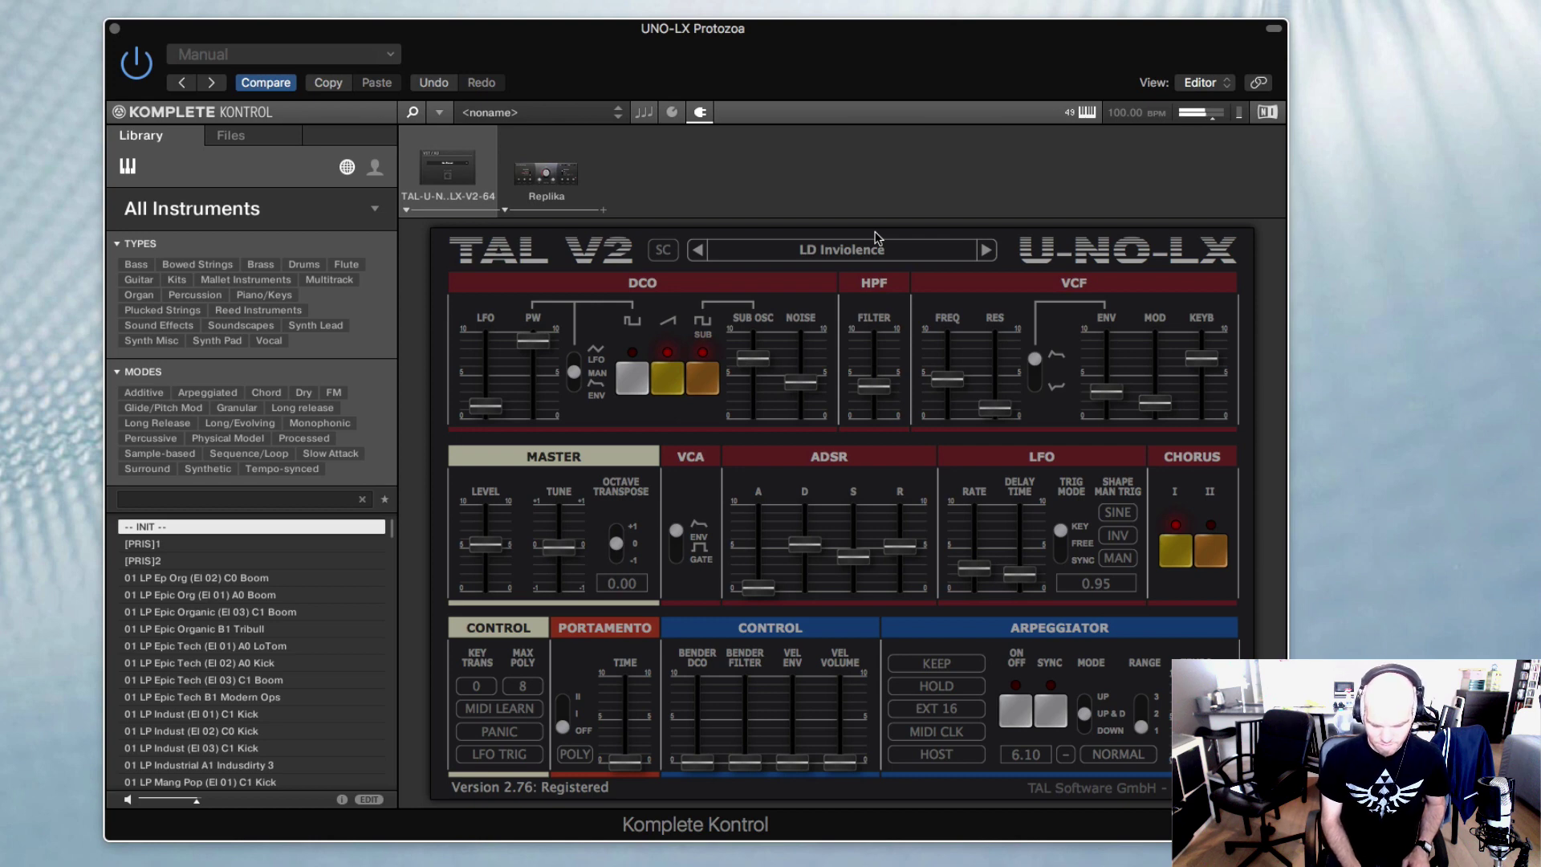
pyautogui.click(826, 248)
pyautogui.moveTo(883, 534)
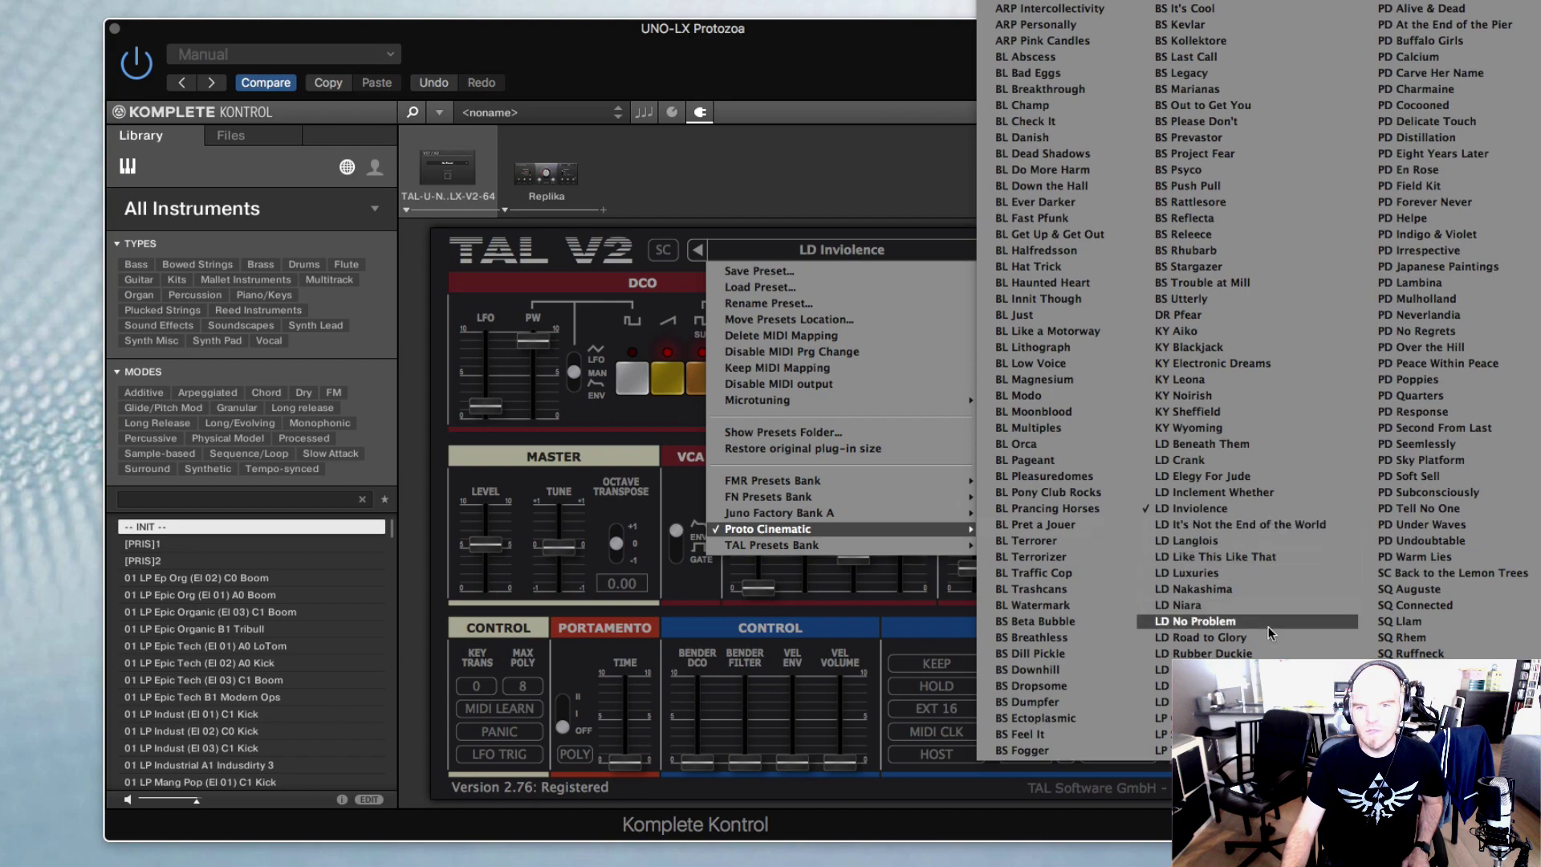
pyautogui.click(1417, 10)
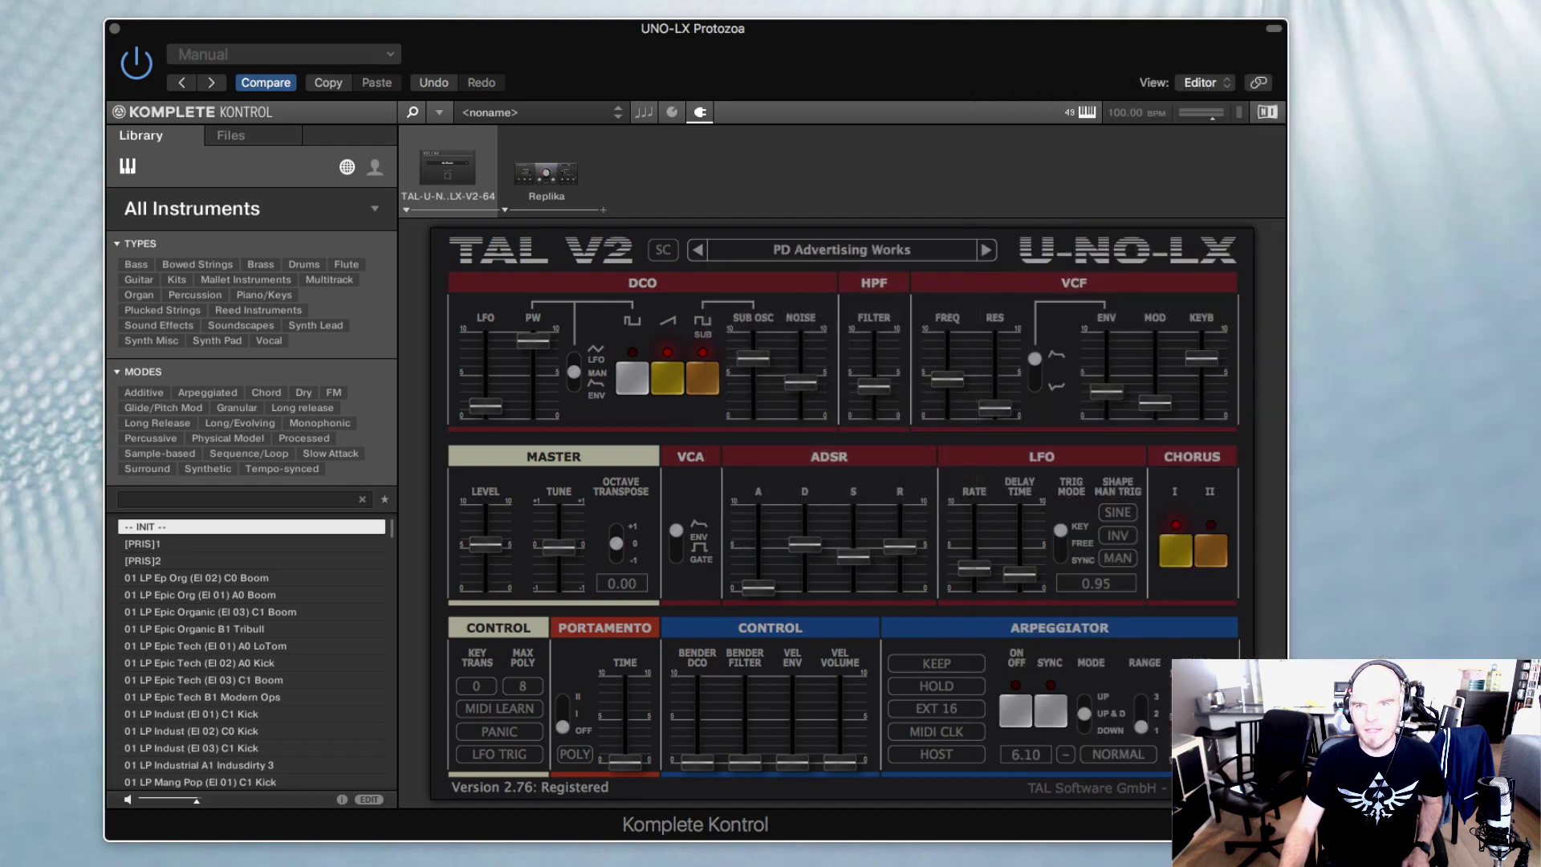
# Step: Load an LP preset from the Proto Cinematic bank and audition LP Snowfox, LP Trespassers and LP Zinc
pyautogui.click(784, 244)
pyautogui.moveTo(764, 534)
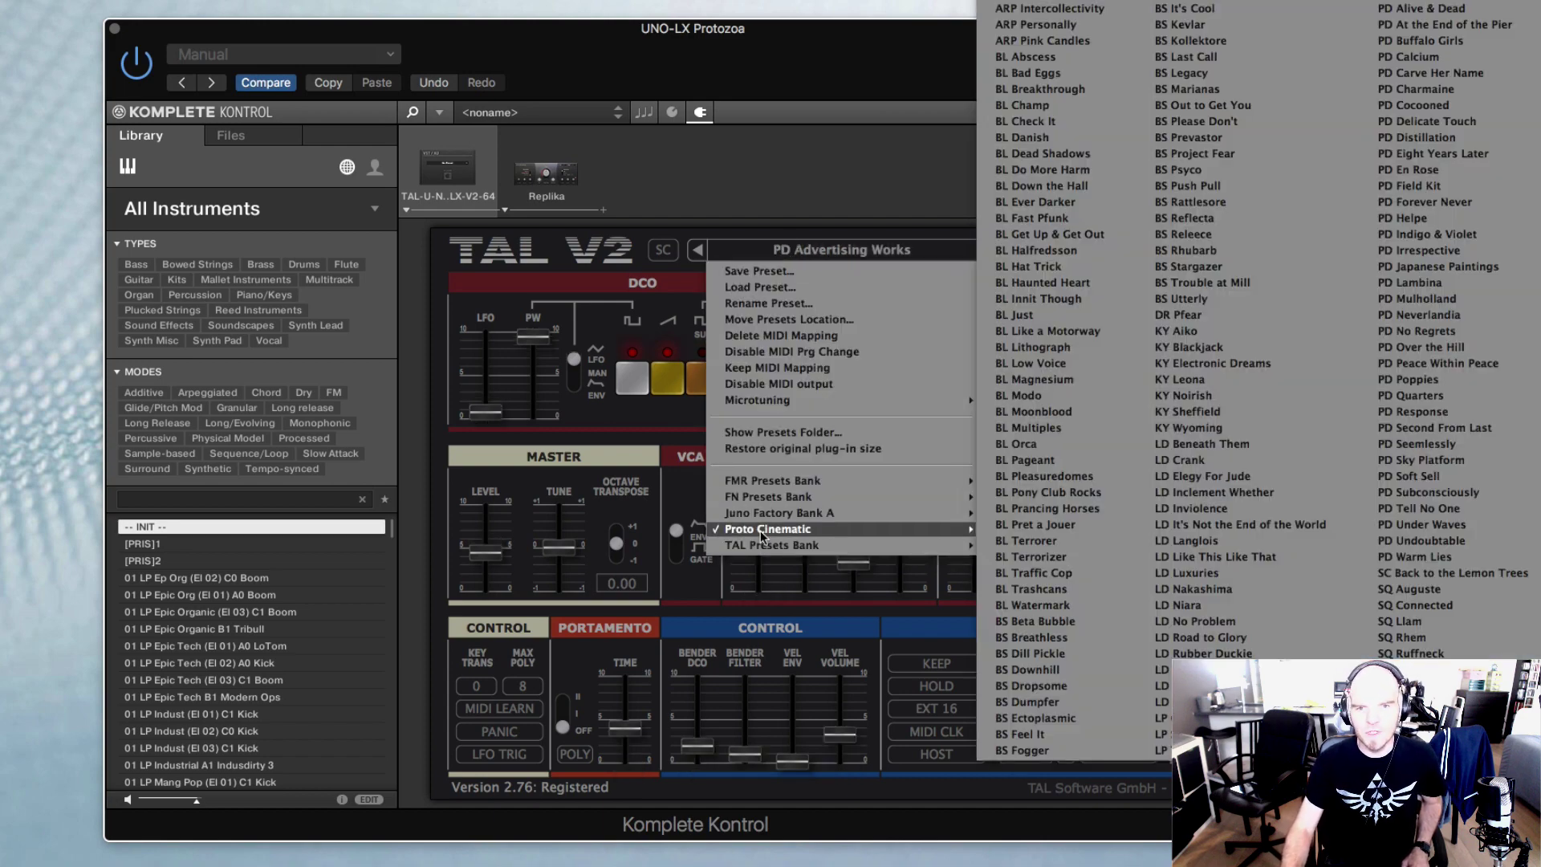
pyautogui.click(1160, 734)
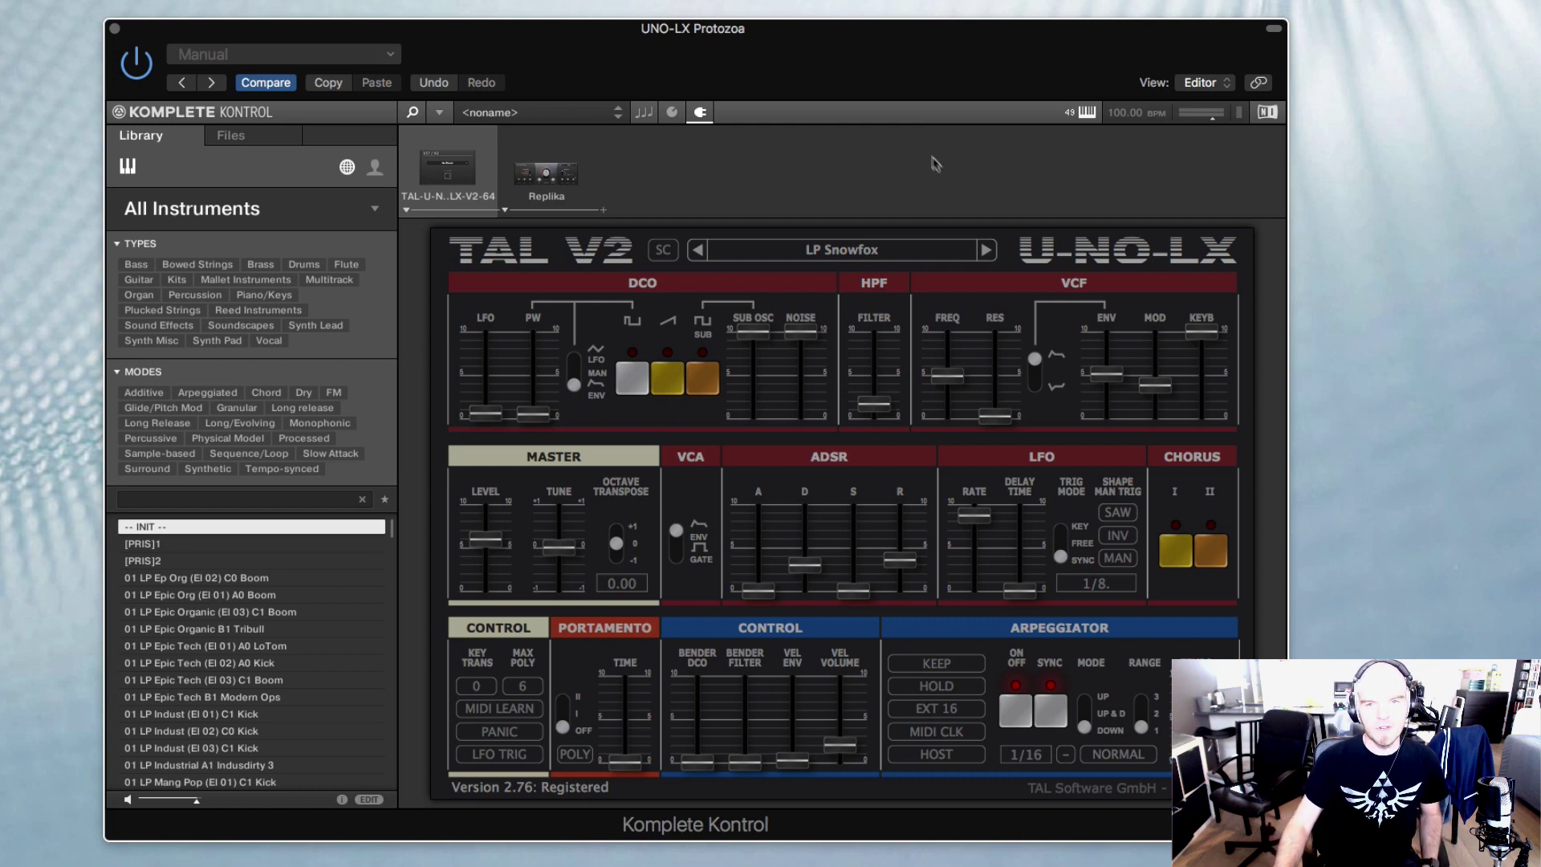
pyautogui.click(985, 251)
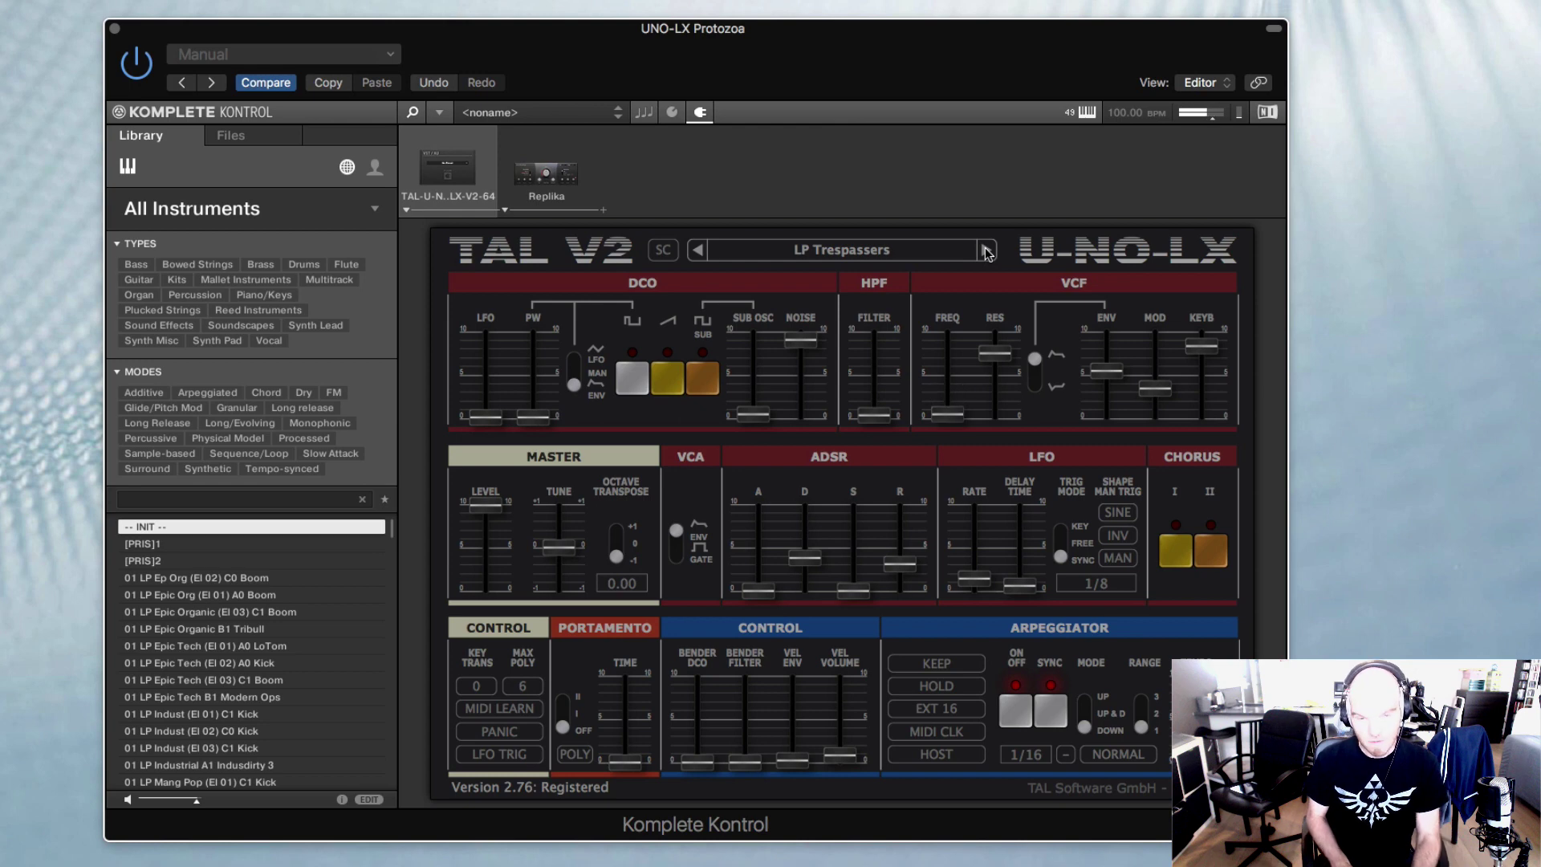
pyautogui.click(987, 251)
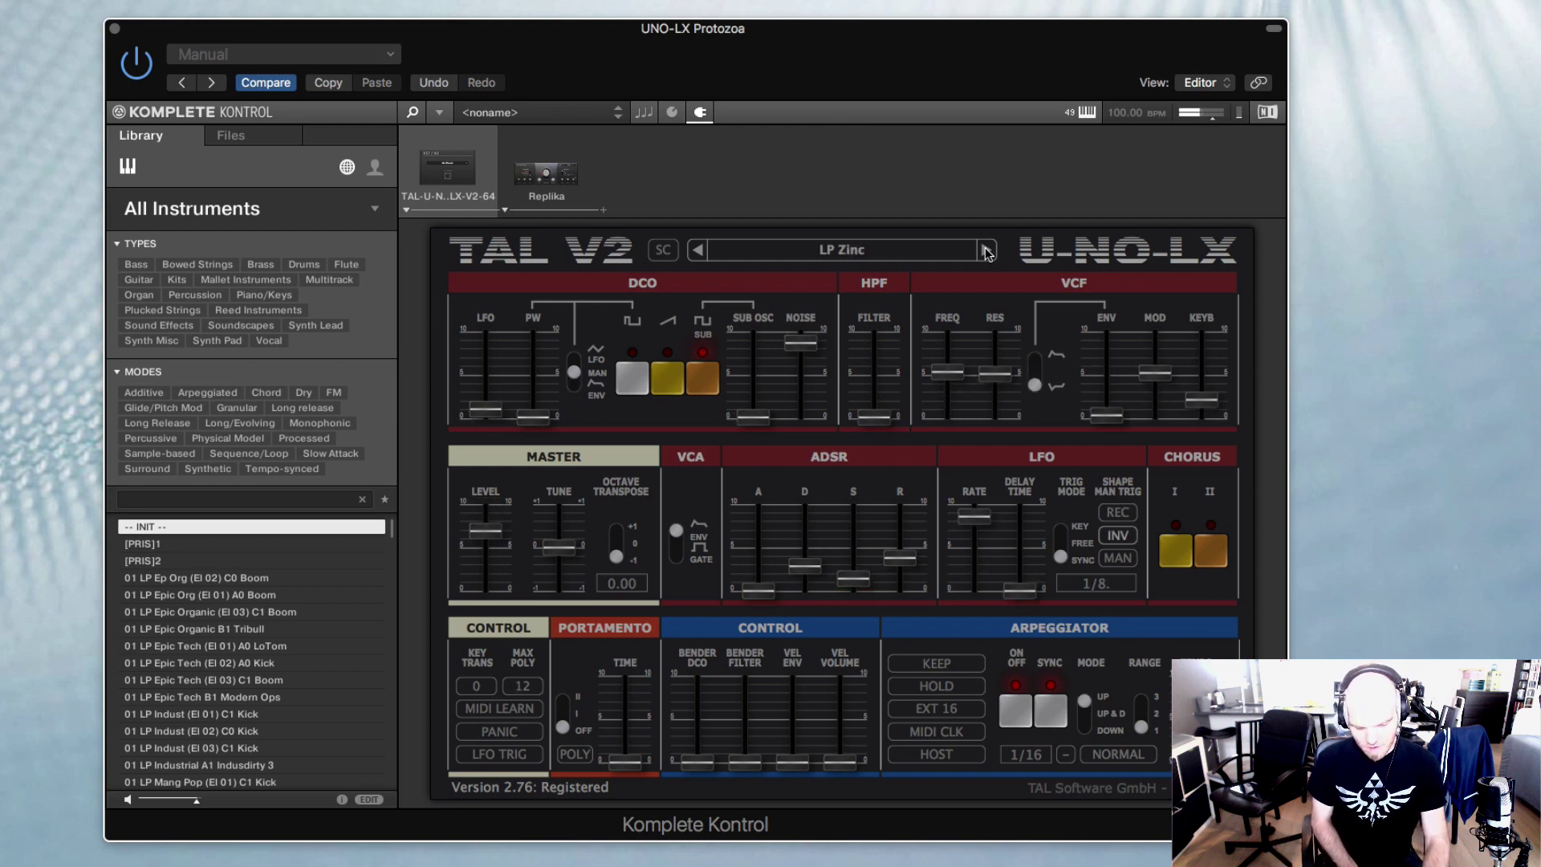
# Step: Audition the PD presets in sequence, from PD Advertising Works through PD Calcium
pyautogui.click(986, 252)
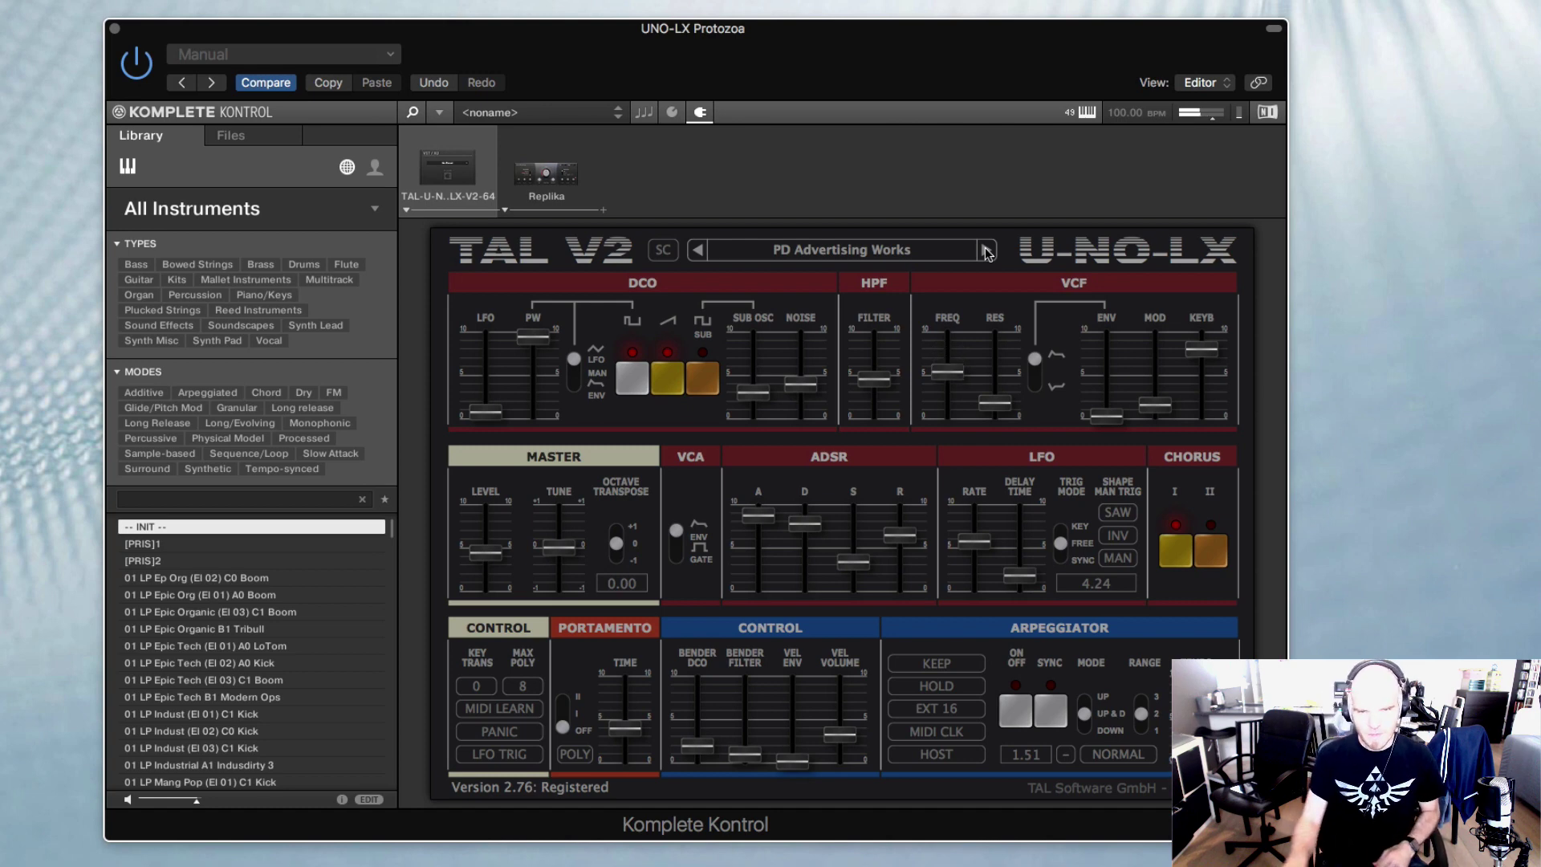
pyautogui.click(987, 252)
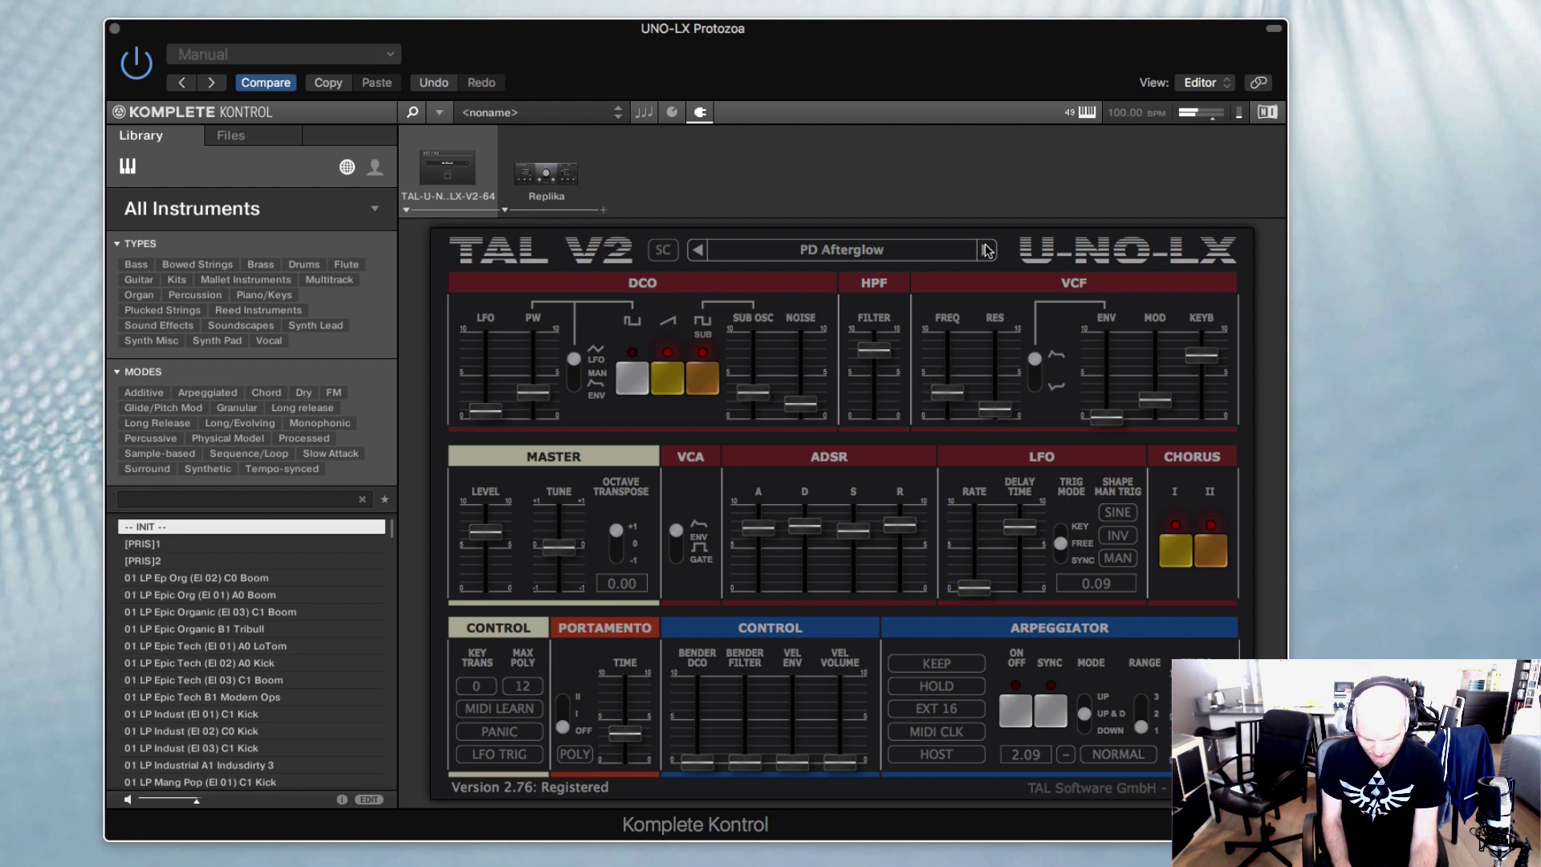
pyautogui.click(987, 251)
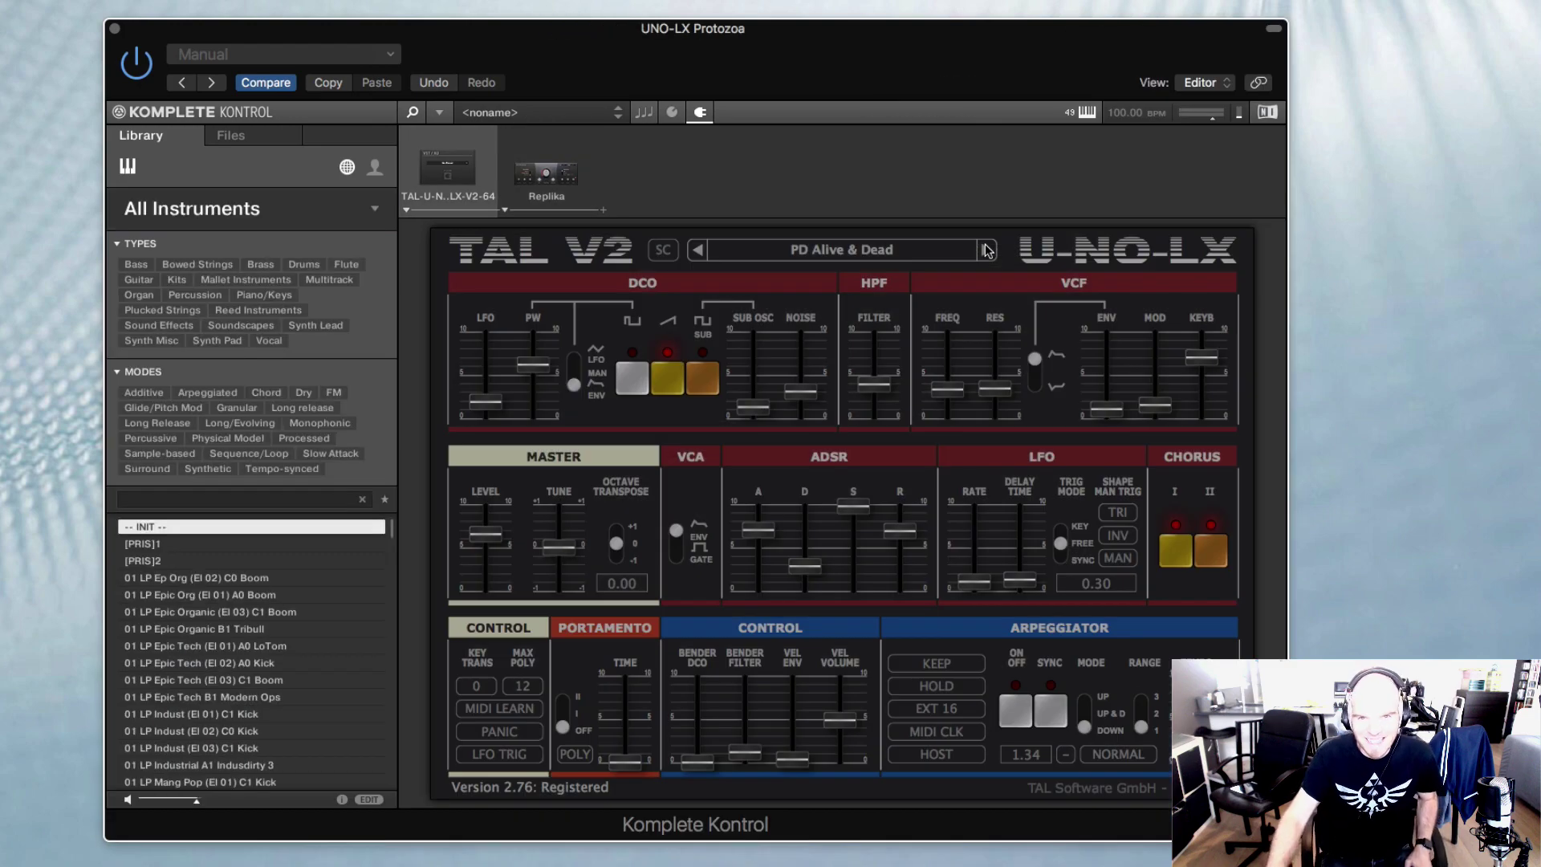
pyautogui.click(987, 251)
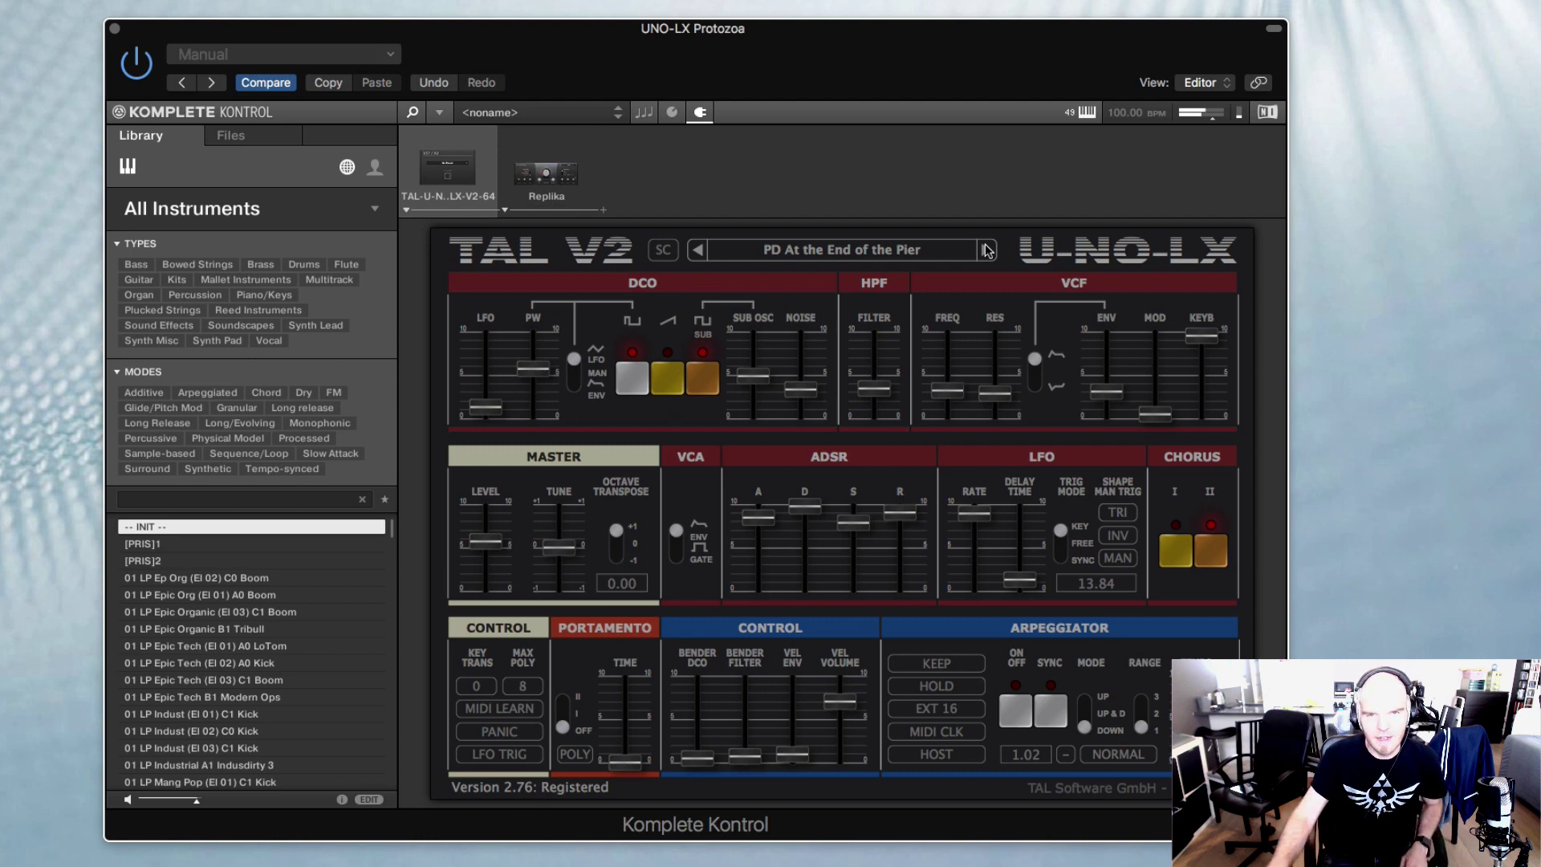
pyautogui.click(988, 250)
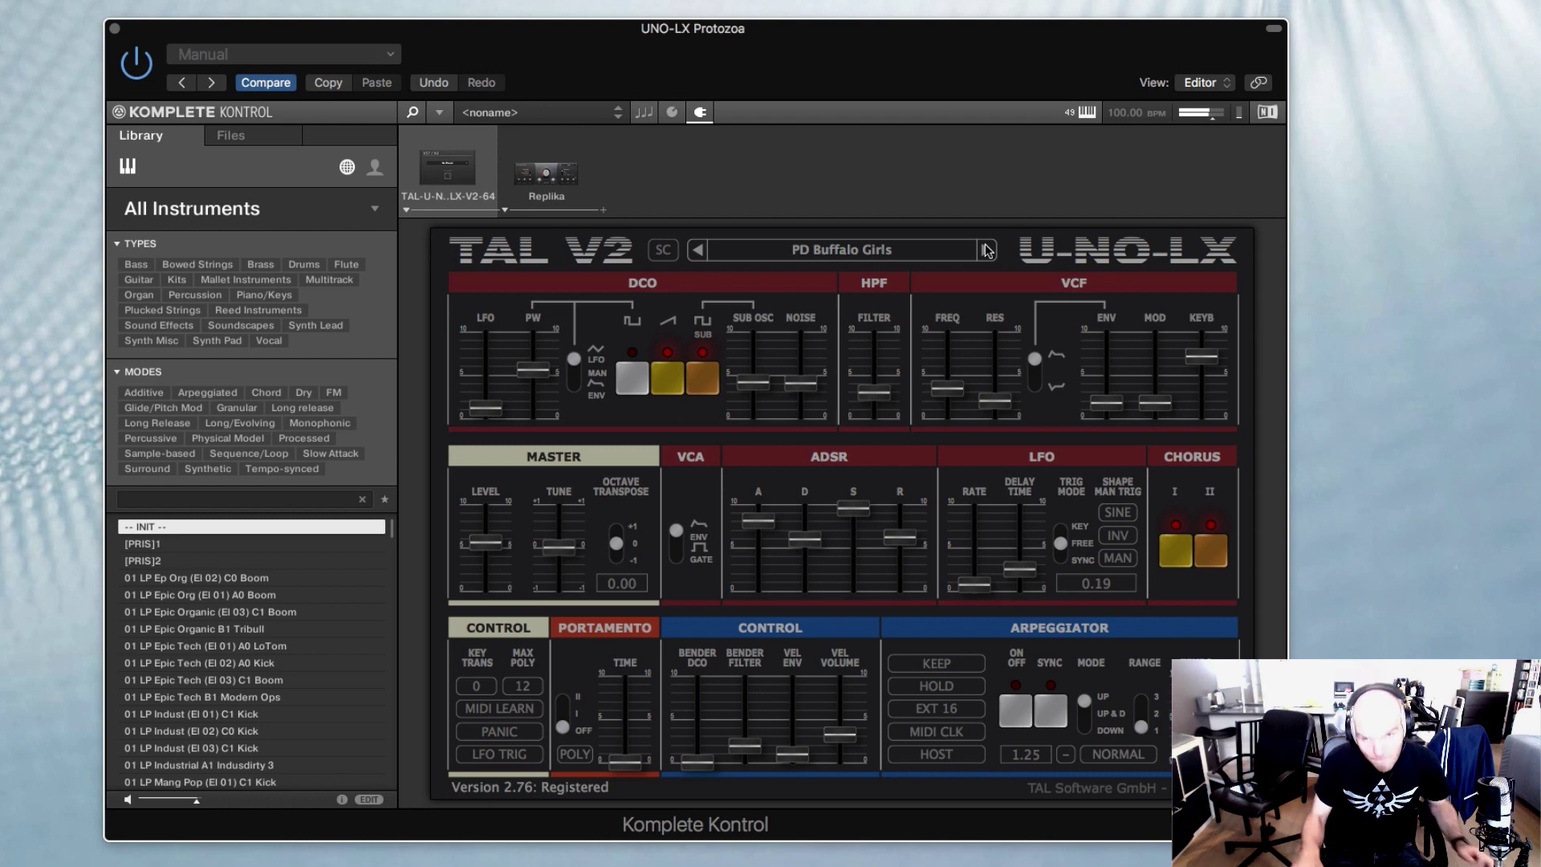
pyautogui.click(988, 250)
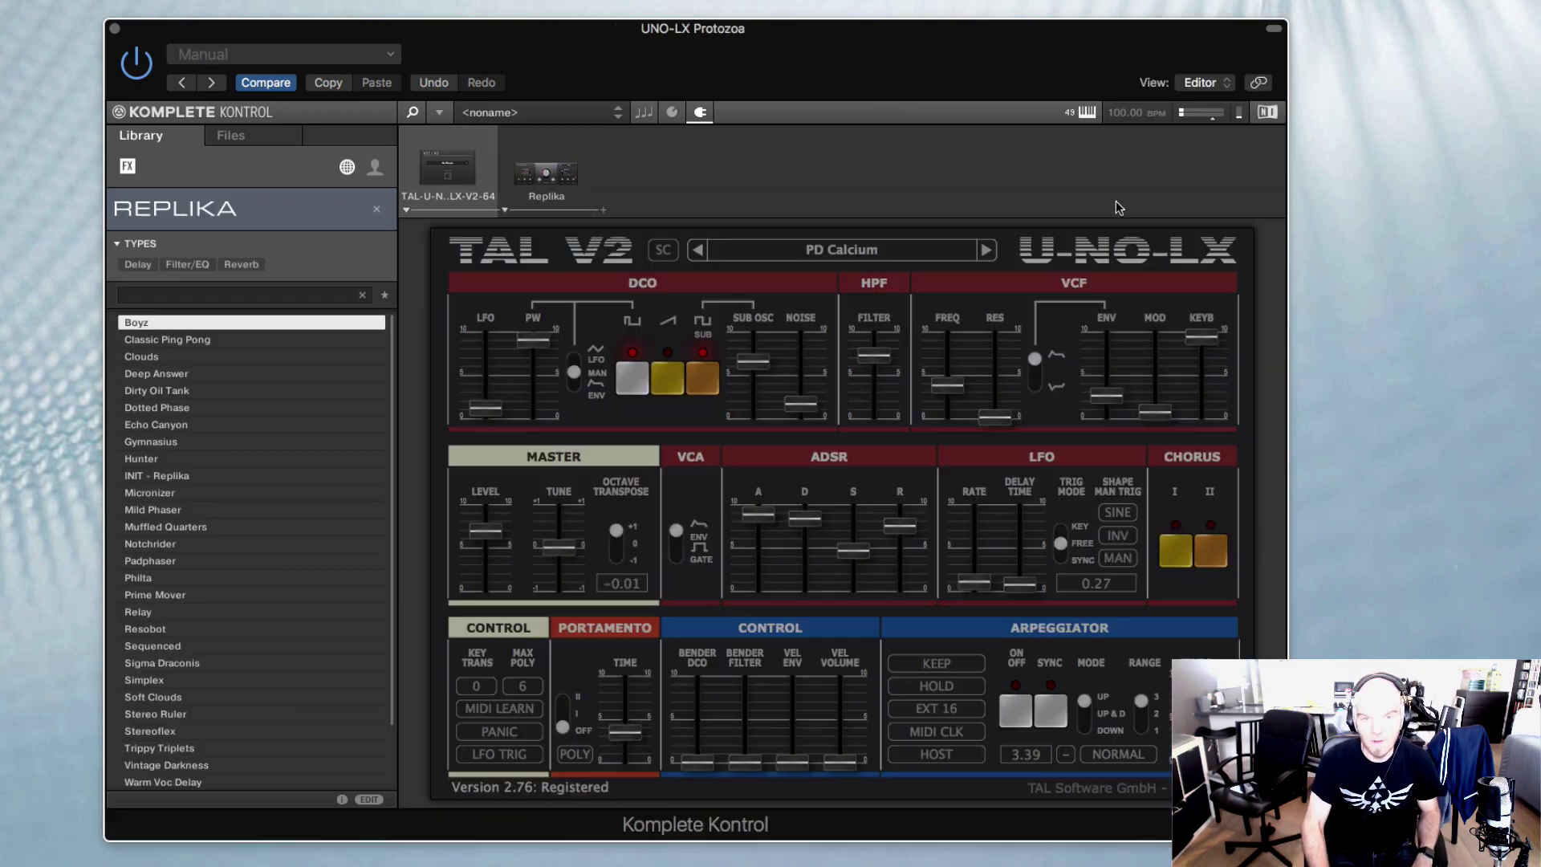
# Step: Load SQ Rhem from the Proto Cinematic bank and audition the SQ presets through SQ The River Winds
pyautogui.click(904, 252)
pyautogui.moveTo(860, 530)
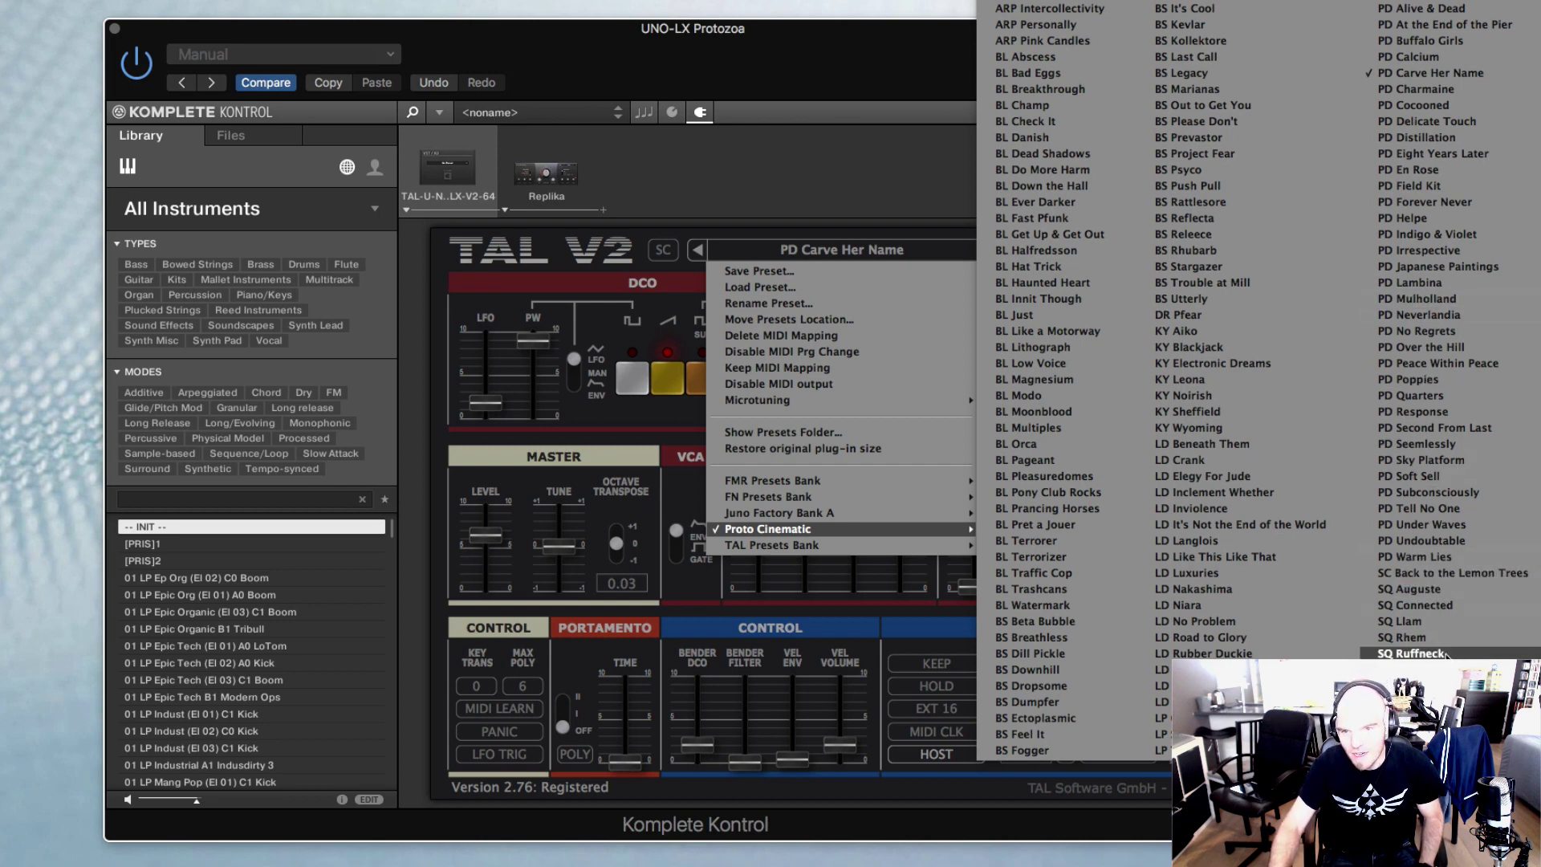
pyautogui.click(1486, 640)
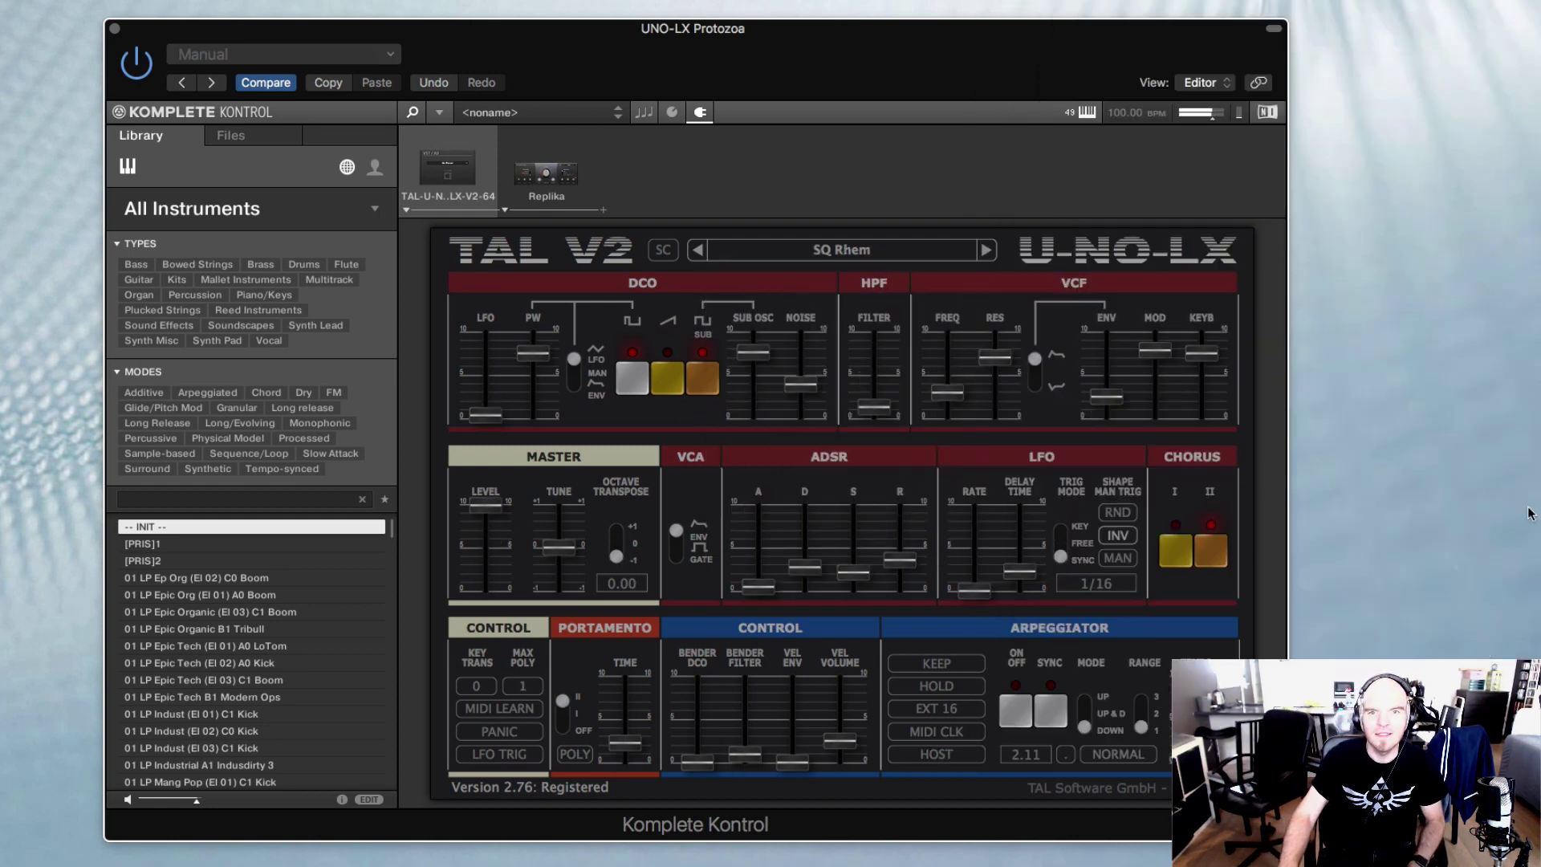
pyautogui.click(988, 251)
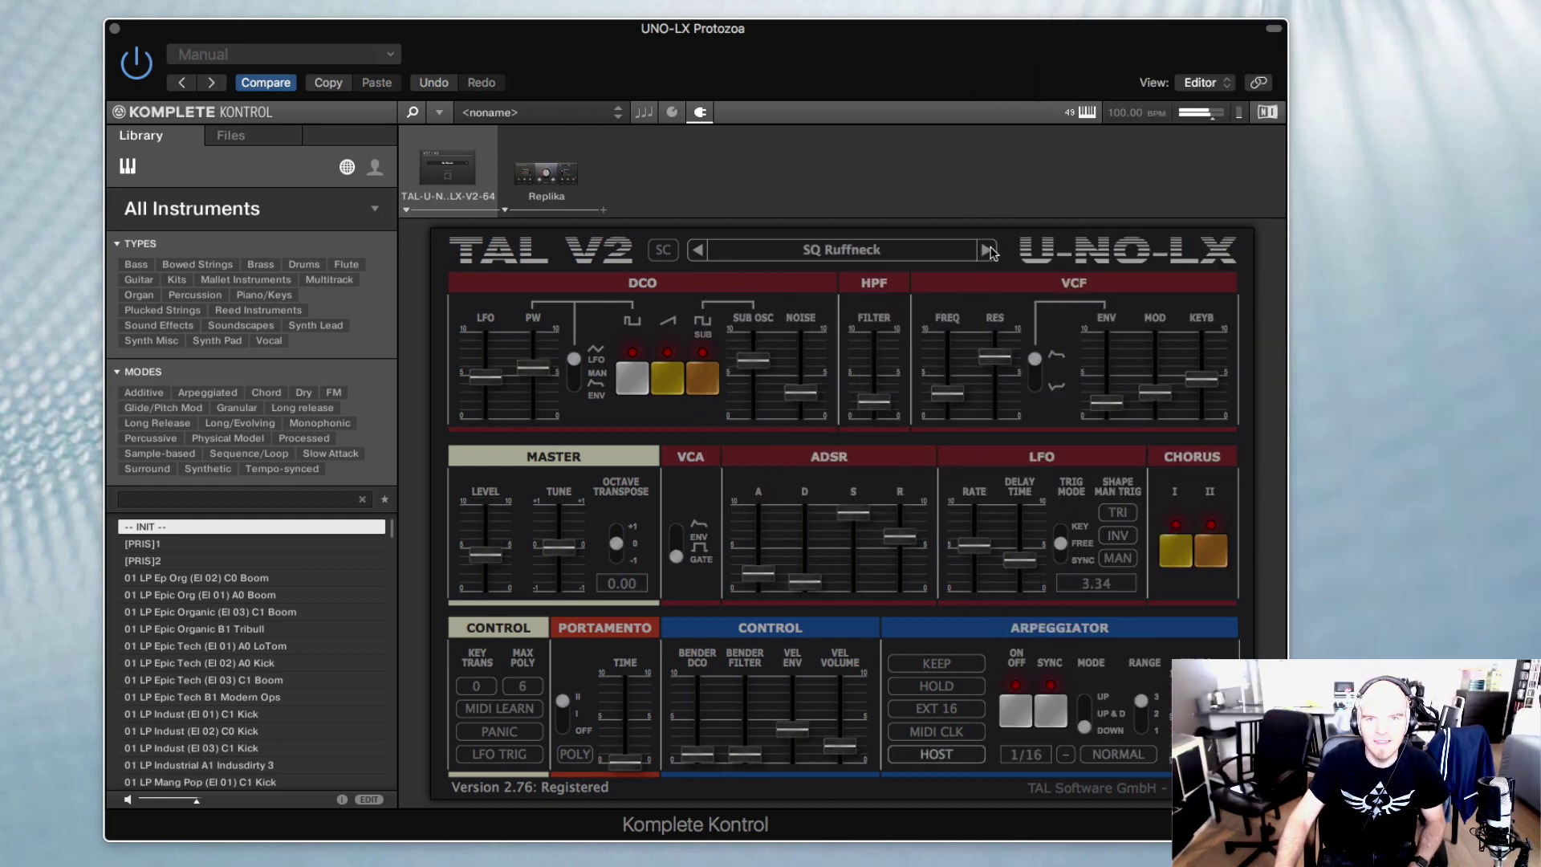
pyautogui.click(988, 250)
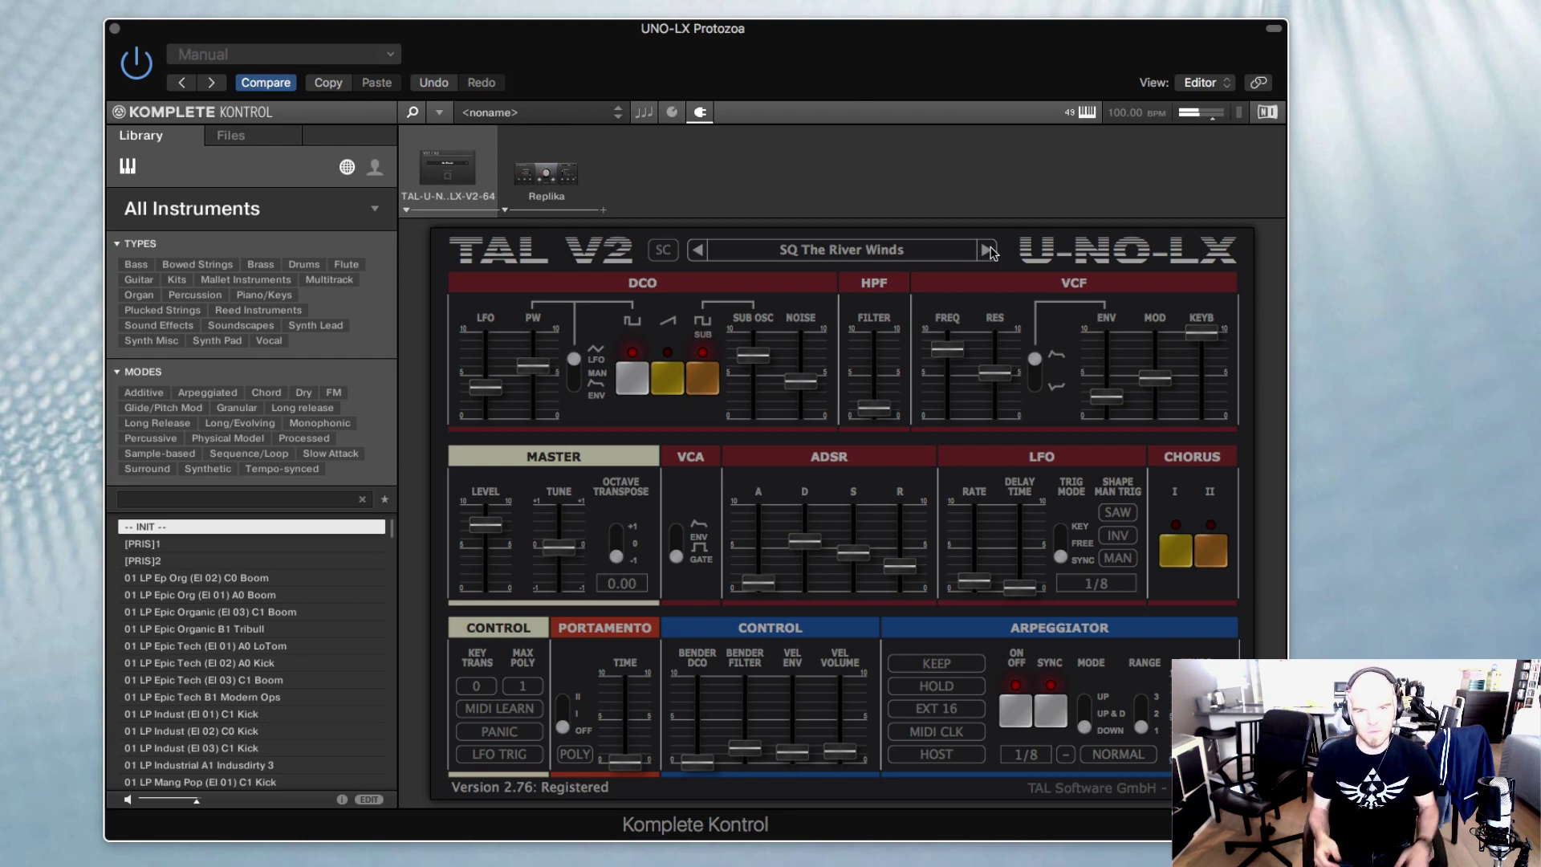
# Step: Load SY Kurosawa from the Proto Cinematic bank, and look over the bank's preset list without choosing another preset
pyautogui.click(849, 255)
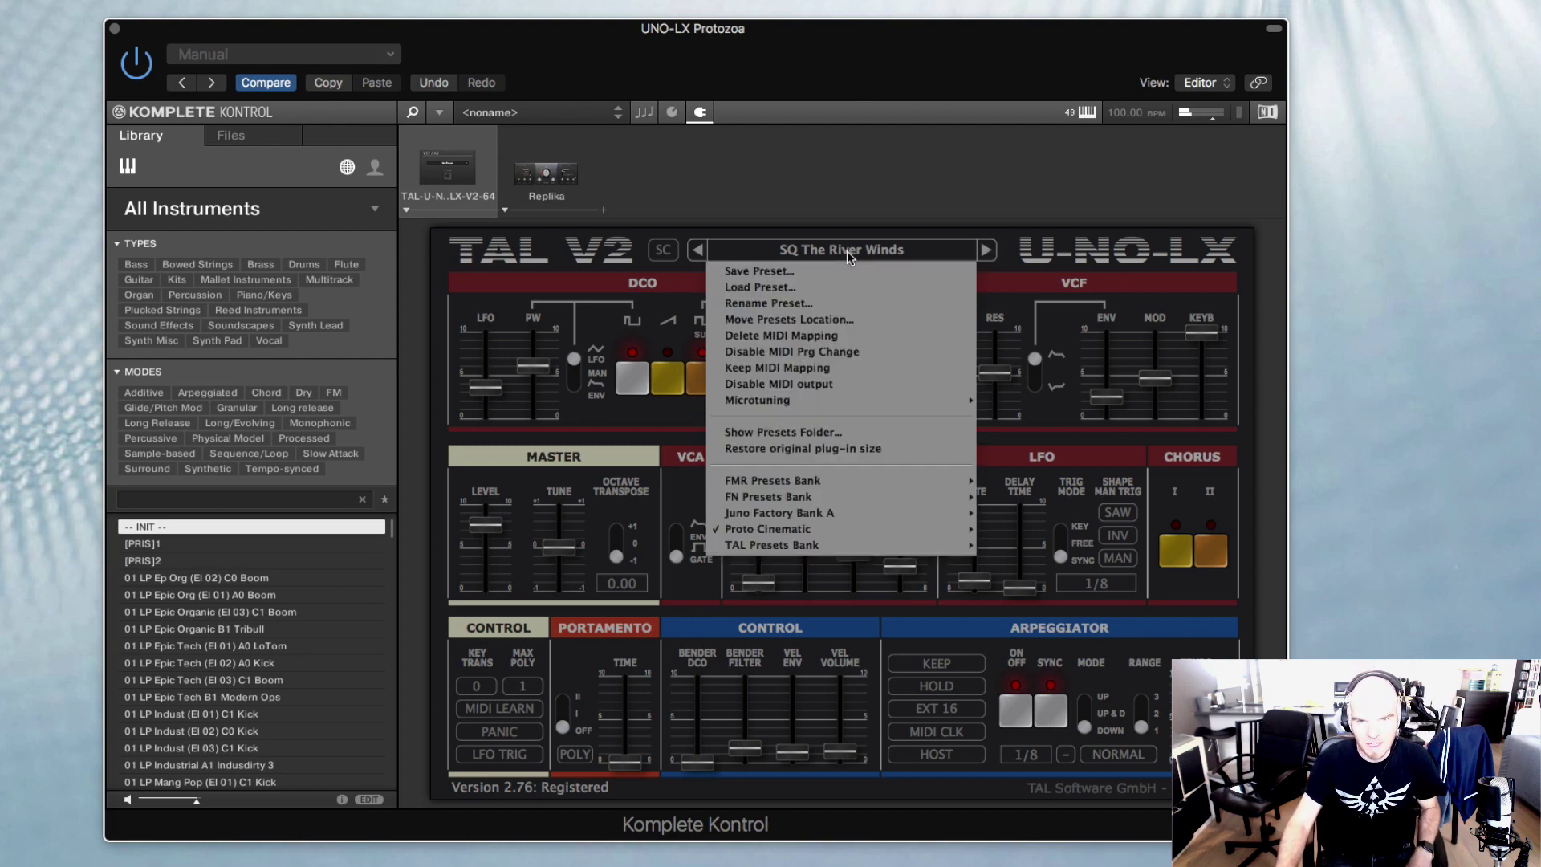
pyautogui.moveTo(800, 530)
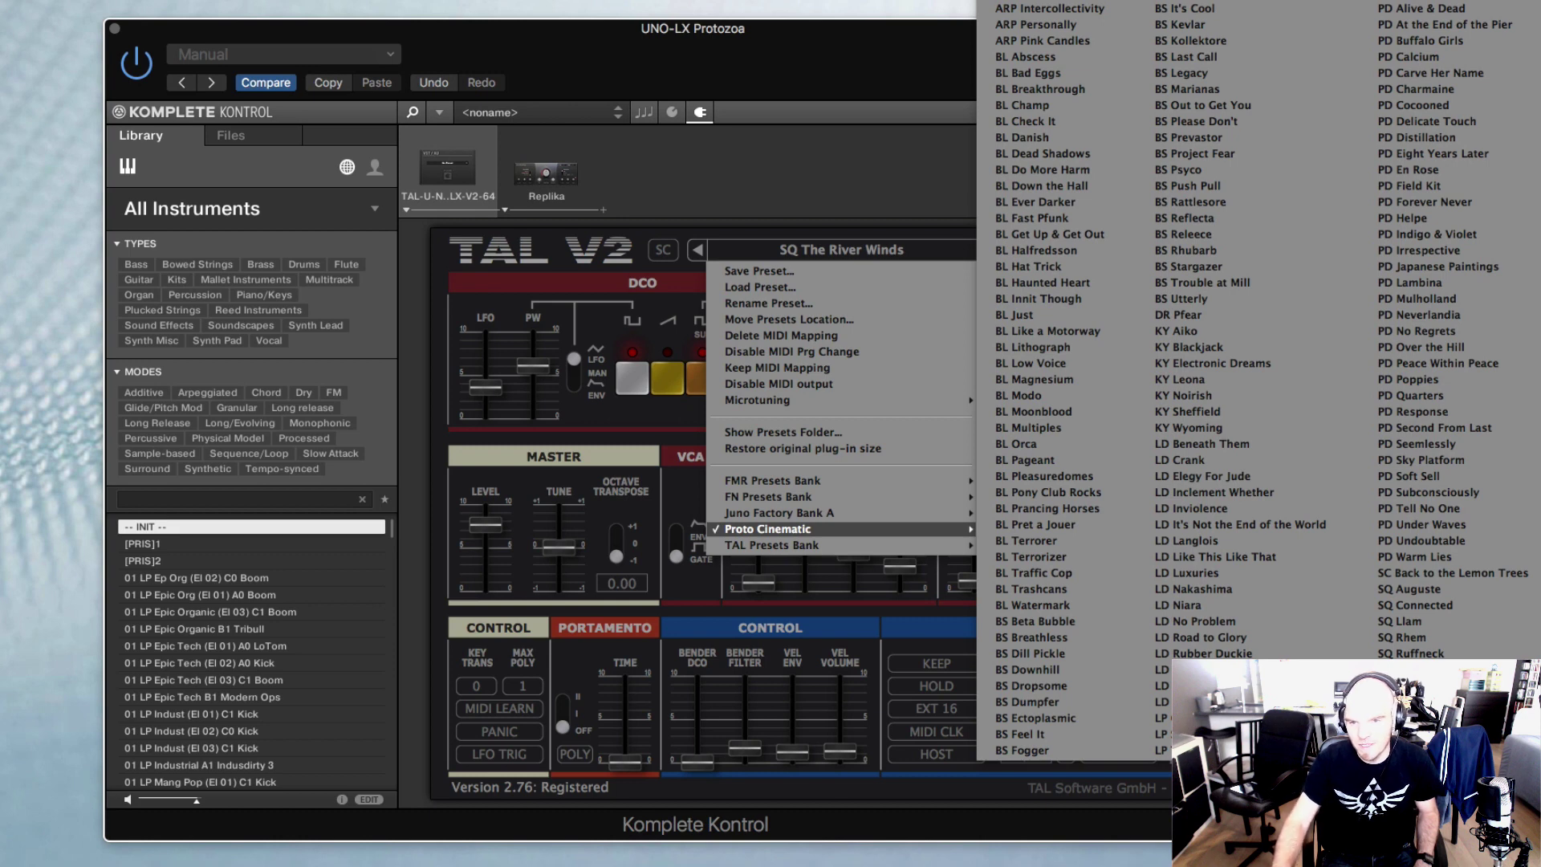
pyautogui.click(1411, 719)
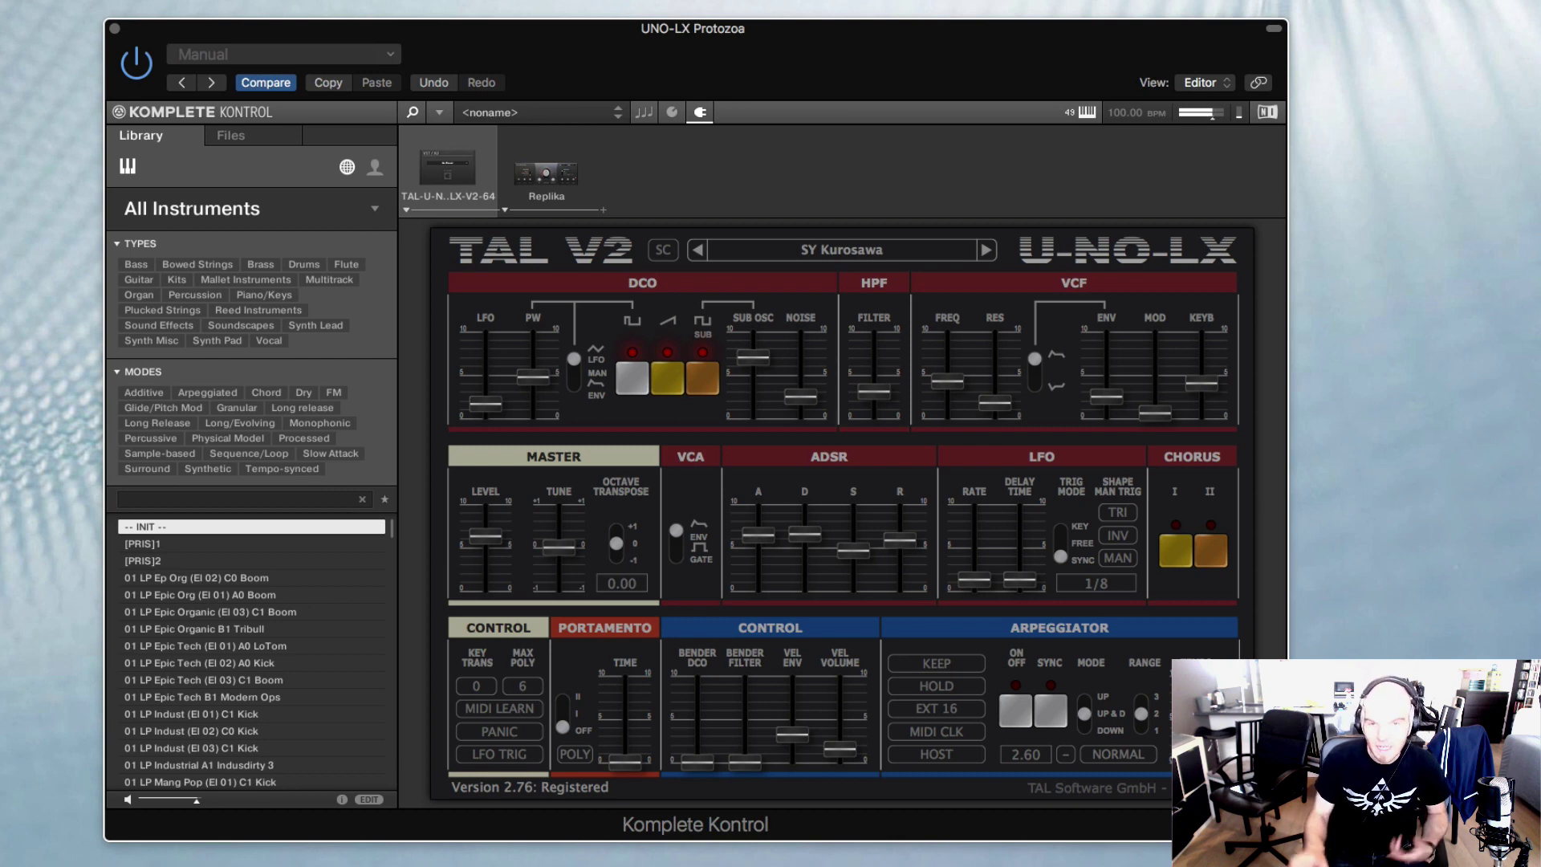
pyautogui.click(837, 252)
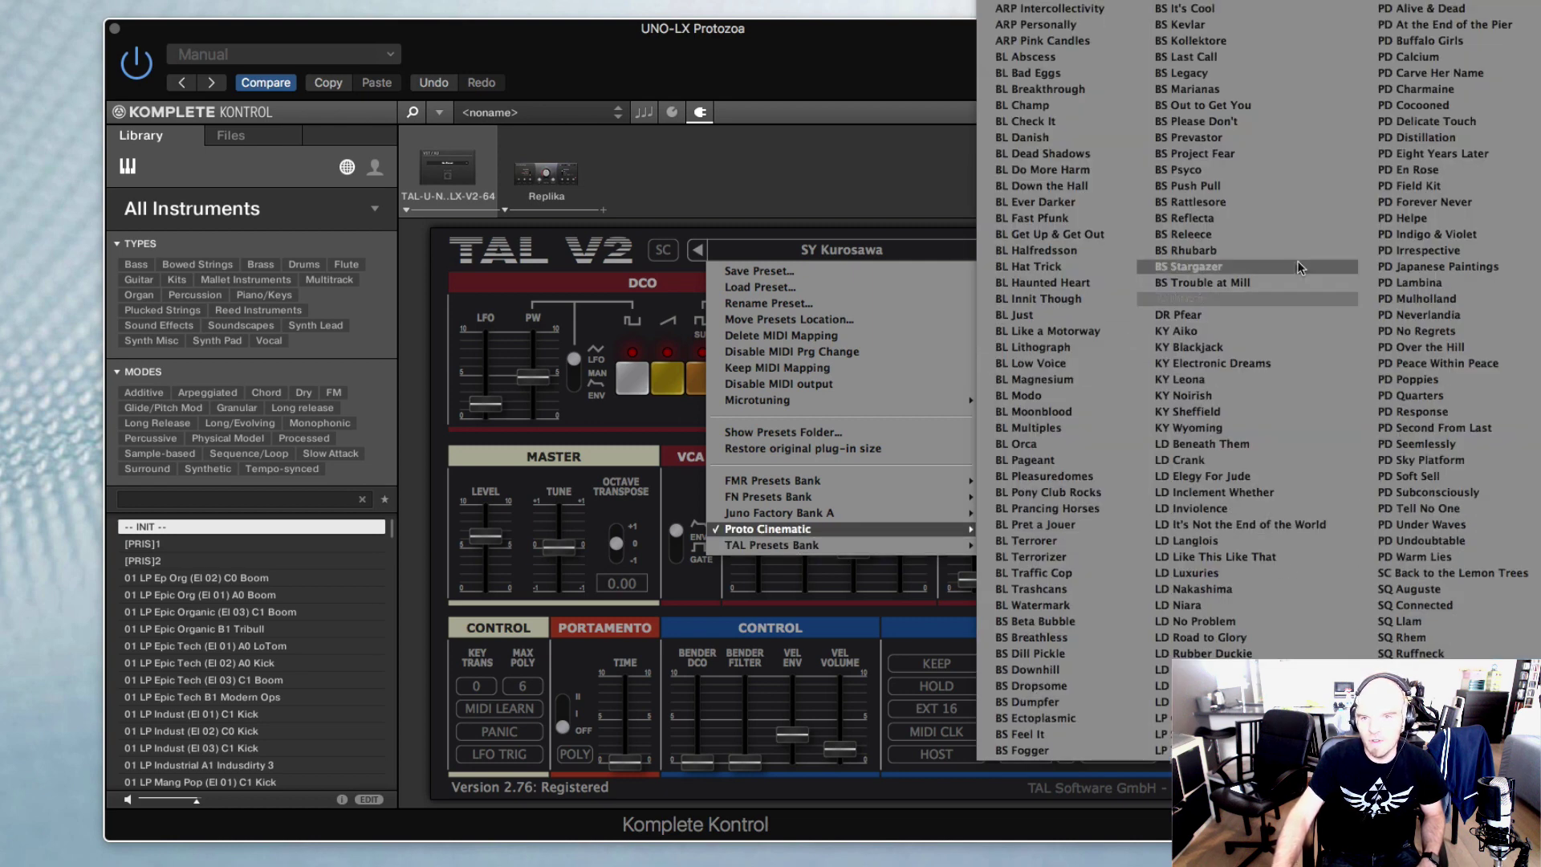
pyautogui.click(567, 434)
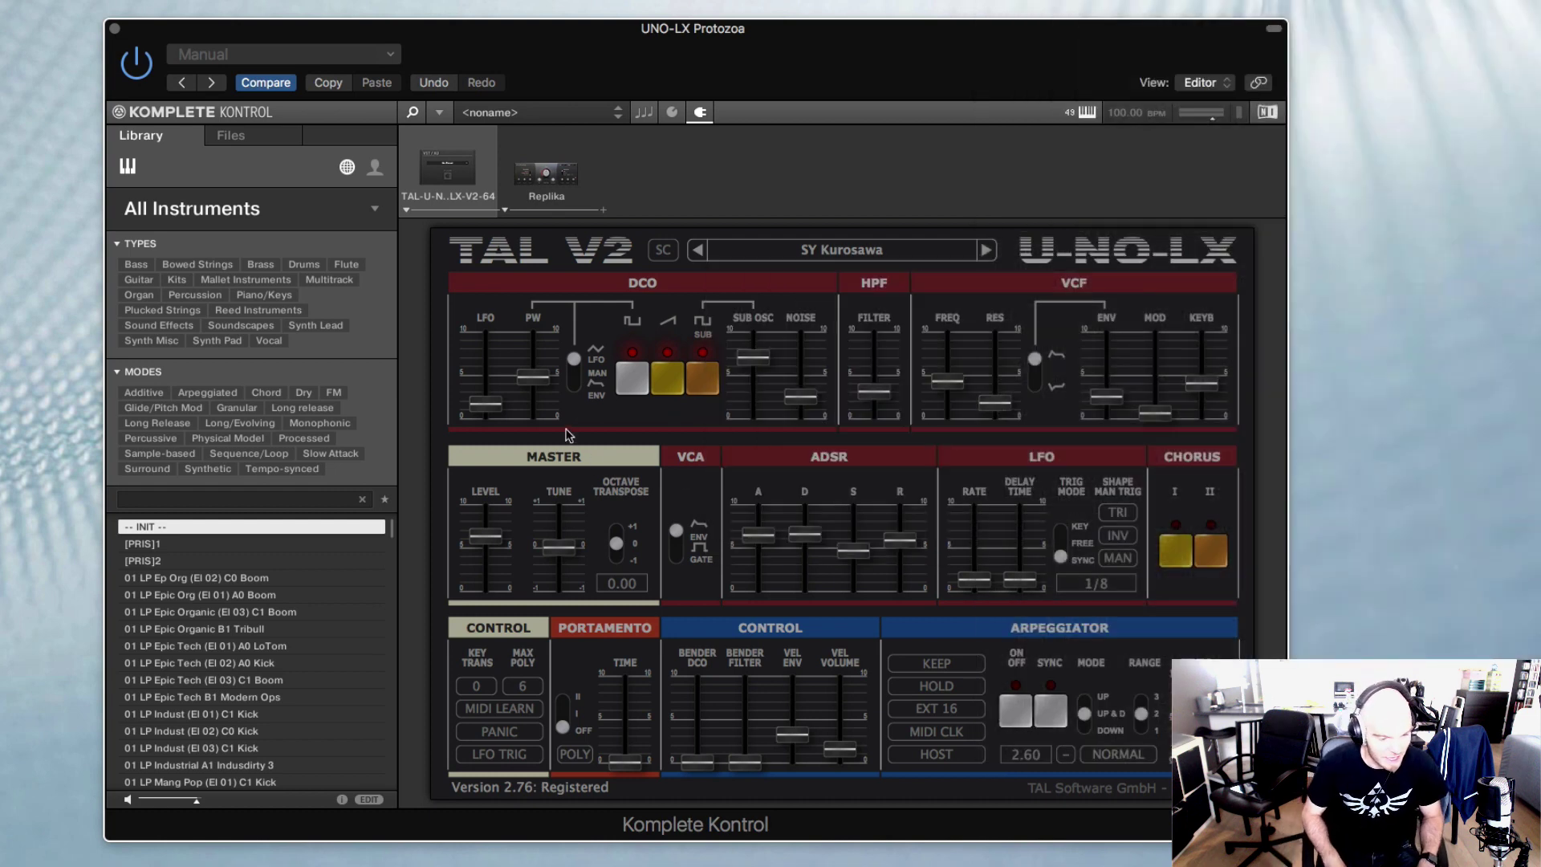